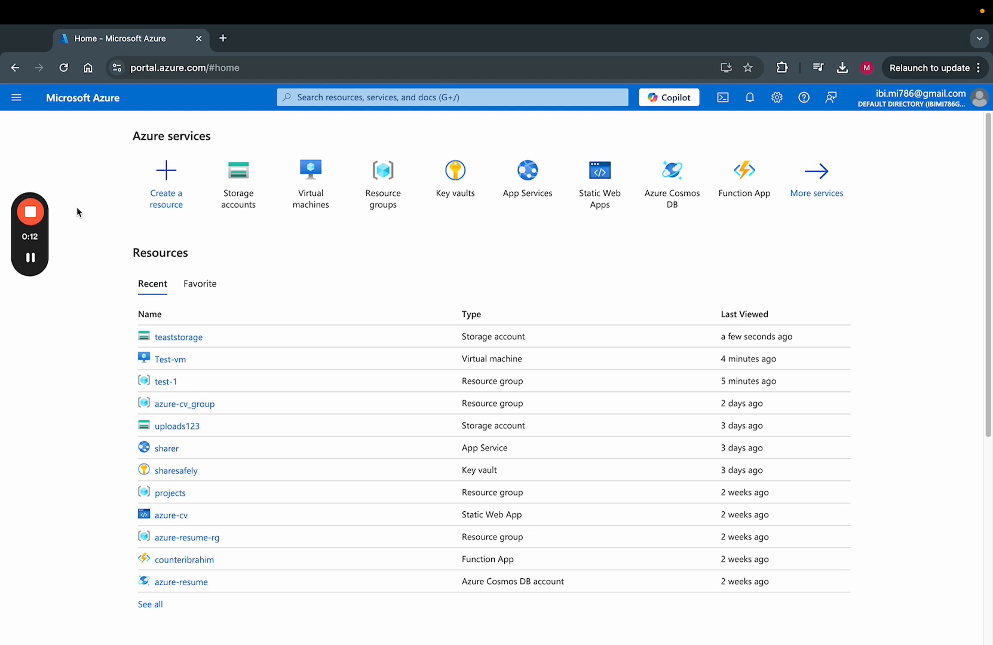
Open the Storage accounts list by searching 'st' in the portal search bar.
{"action": "mouse_move", "coordinate": [300, 195]}
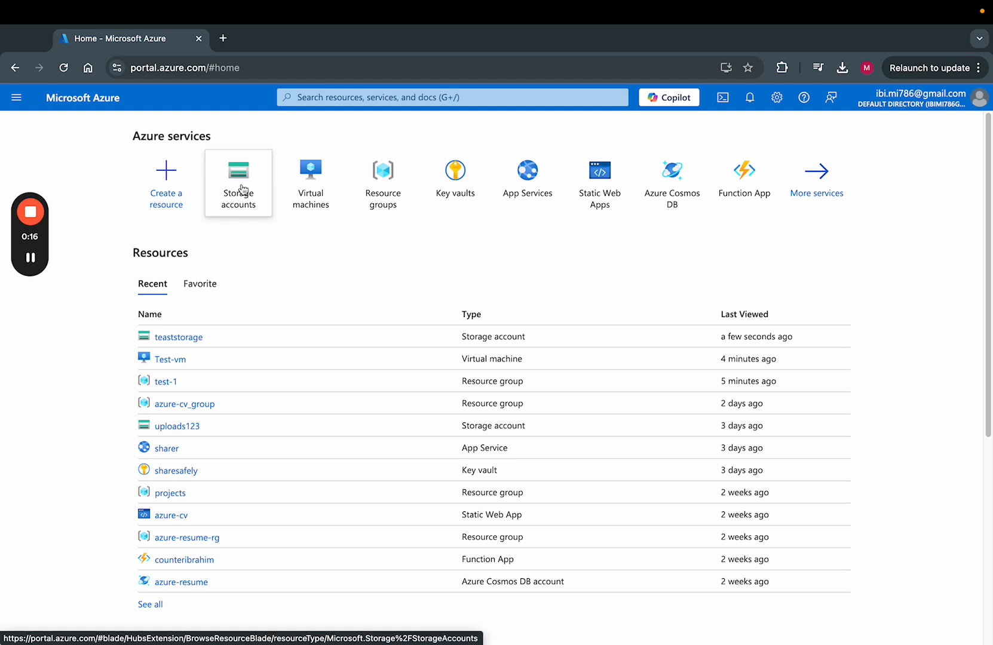
{"action": "left_click", "coordinate": [18, 100]}
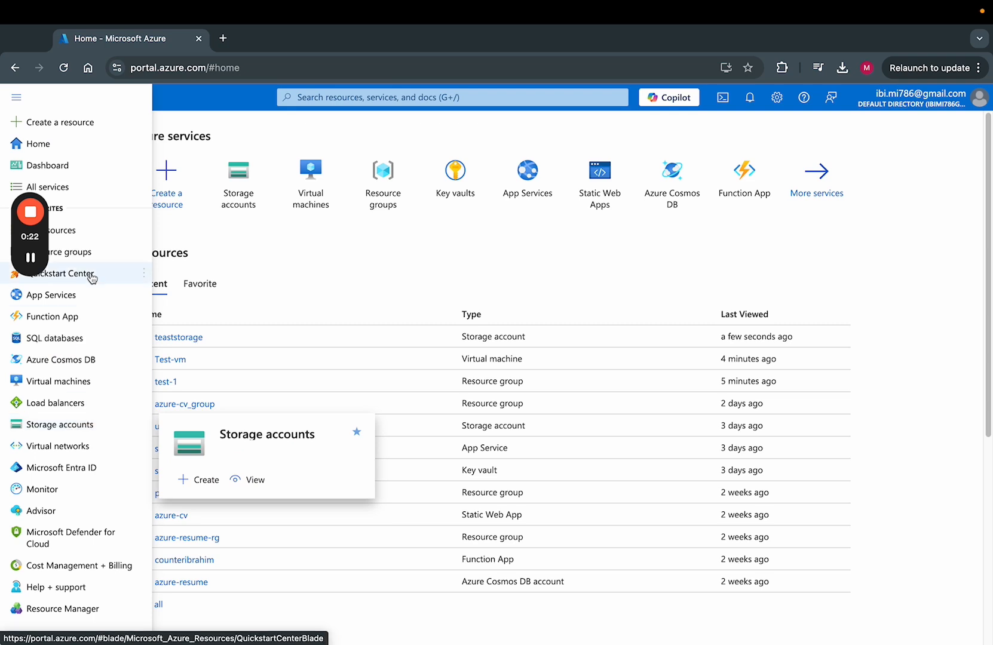
{"action": "left_click", "coordinate": [302, 104]}
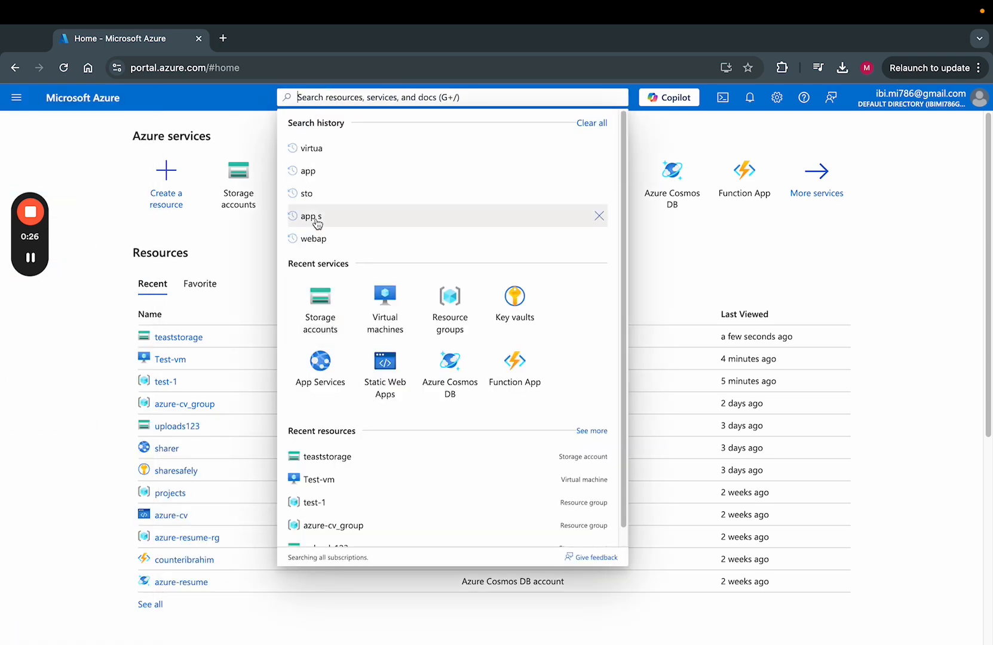
{"action": "type", "text": "st"}
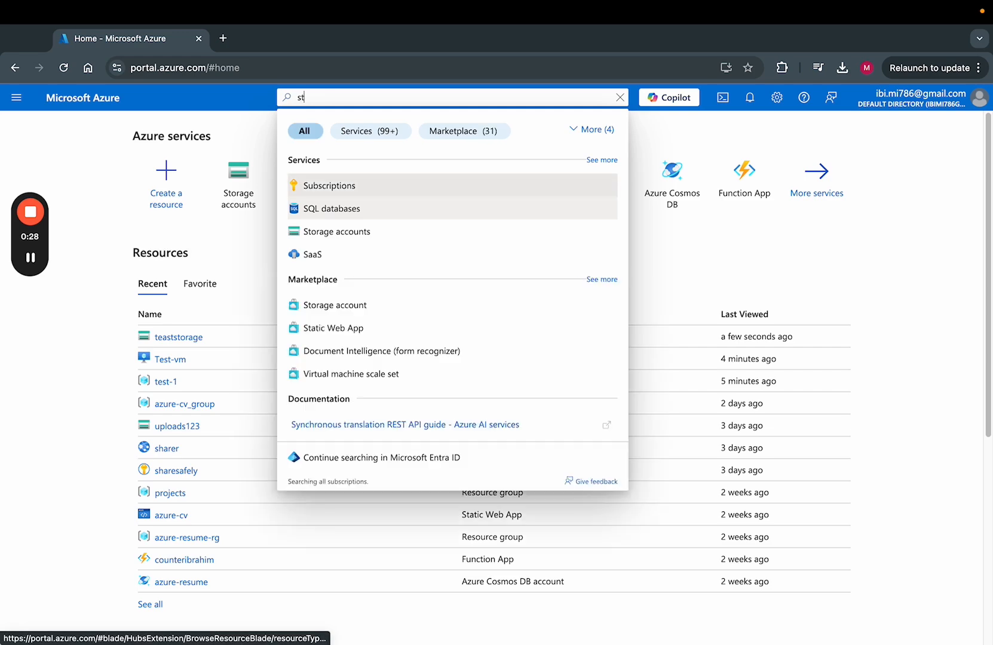
{"action": "left_click", "coordinate": [325, 187]}
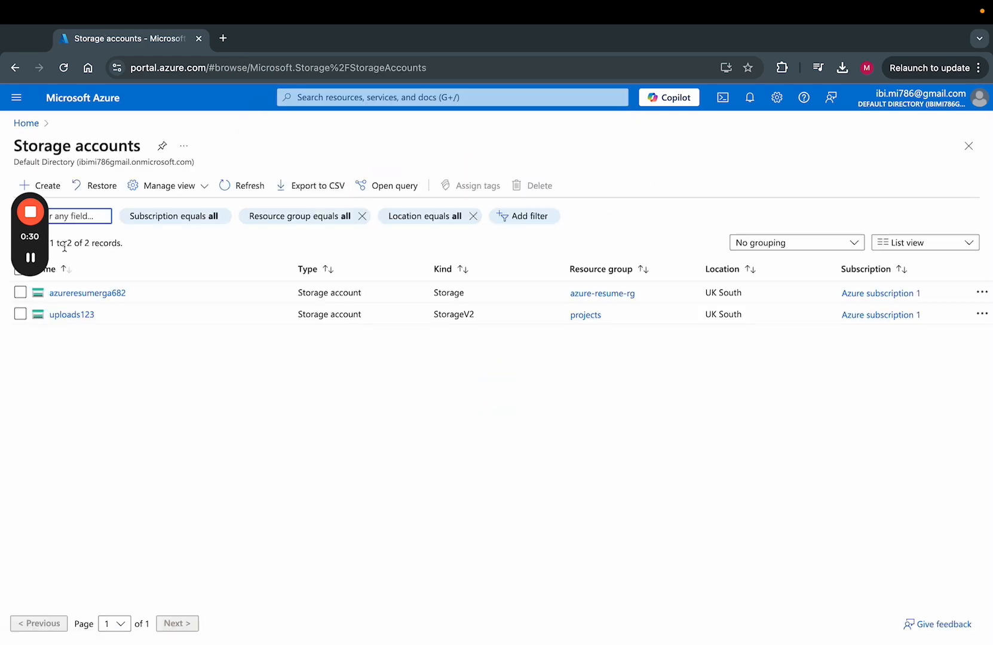
Start a new storage account named fileshareforme in resource group test-1.
{"action": "left_click", "coordinate": [51, 189]}
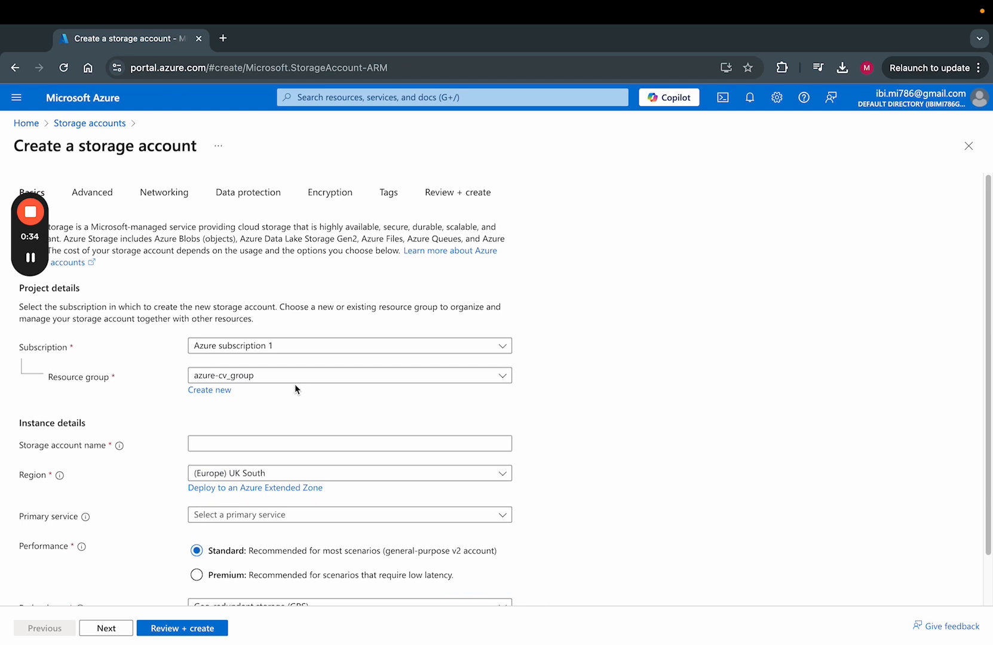
{"action": "scroll", "coordinate": [210, 349], "scroll_direction": "down", "scroll_amount": 2}
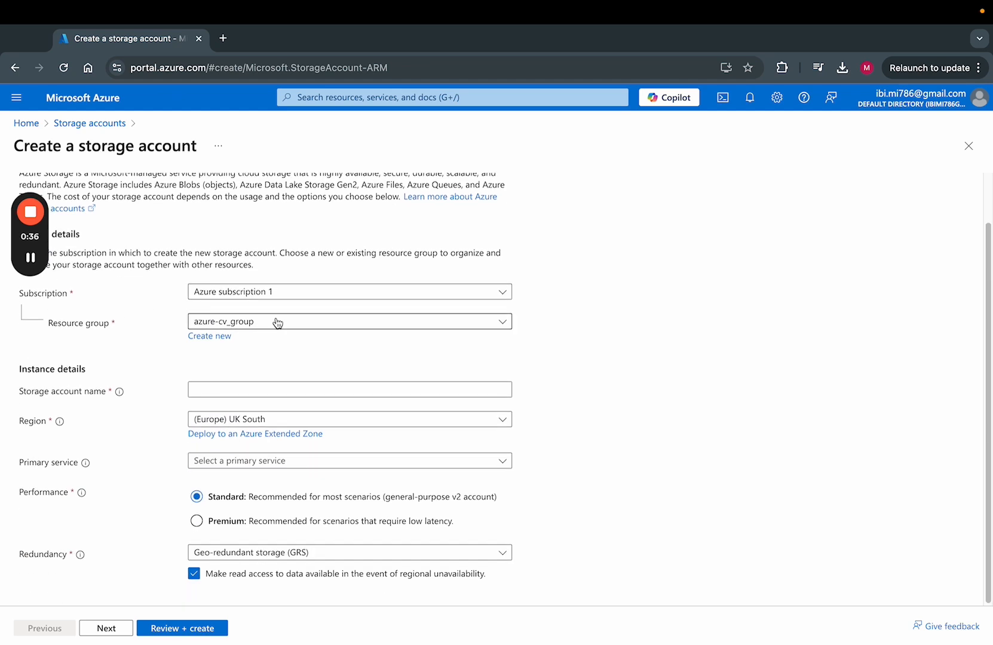
{"action": "left_click", "coordinate": [315, 326]}
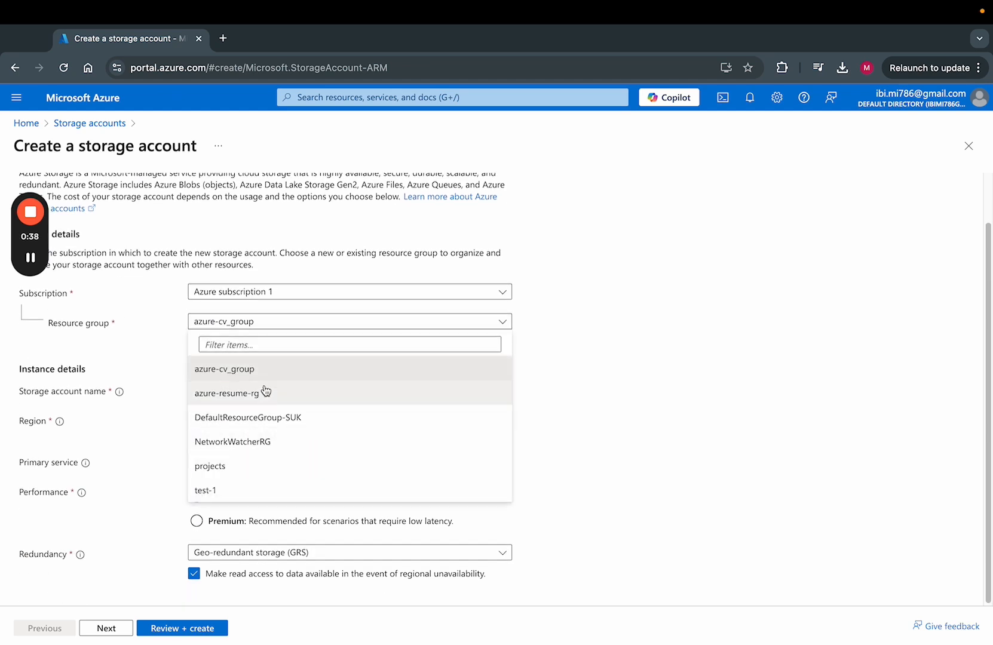
{"action": "left_click", "coordinate": [251, 490]}
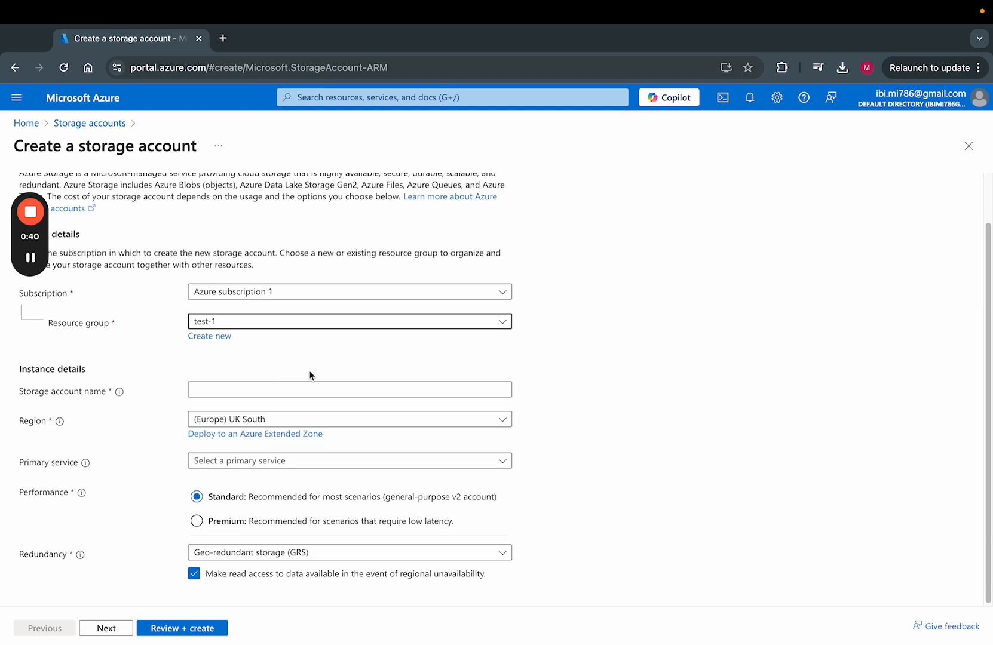
{"action": "left_click", "coordinate": [306, 391]}
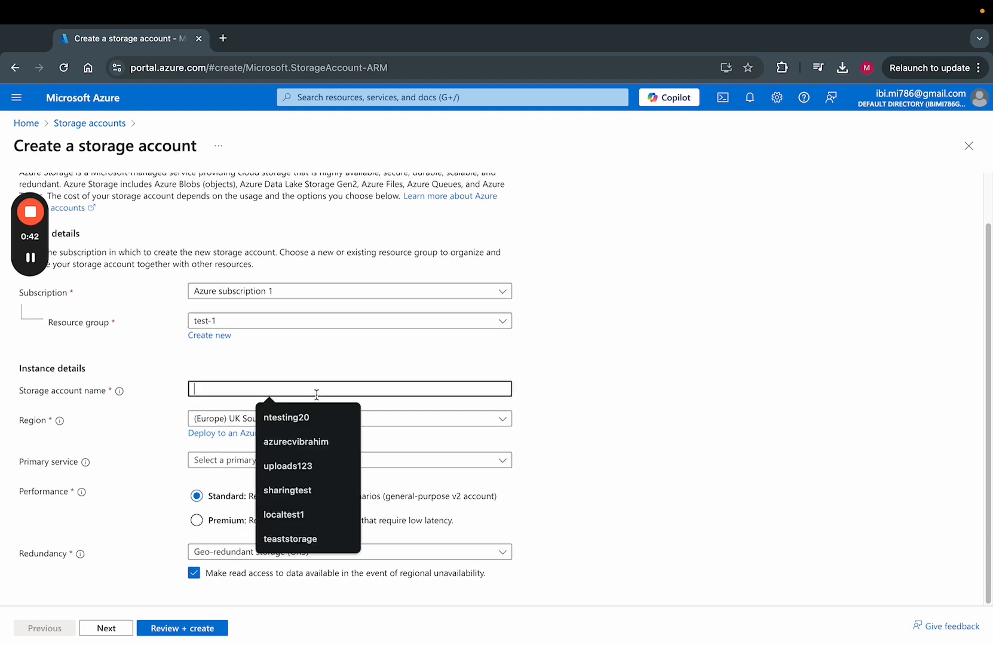
{"action": "type", "text": "fil"}
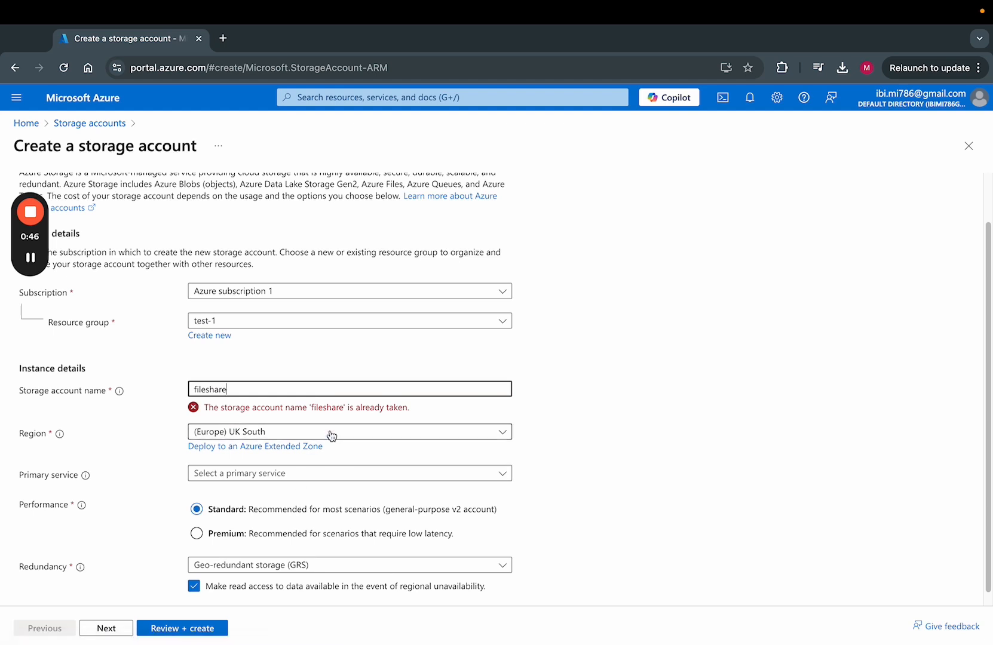
{"action": "type", "text": "eshare"}
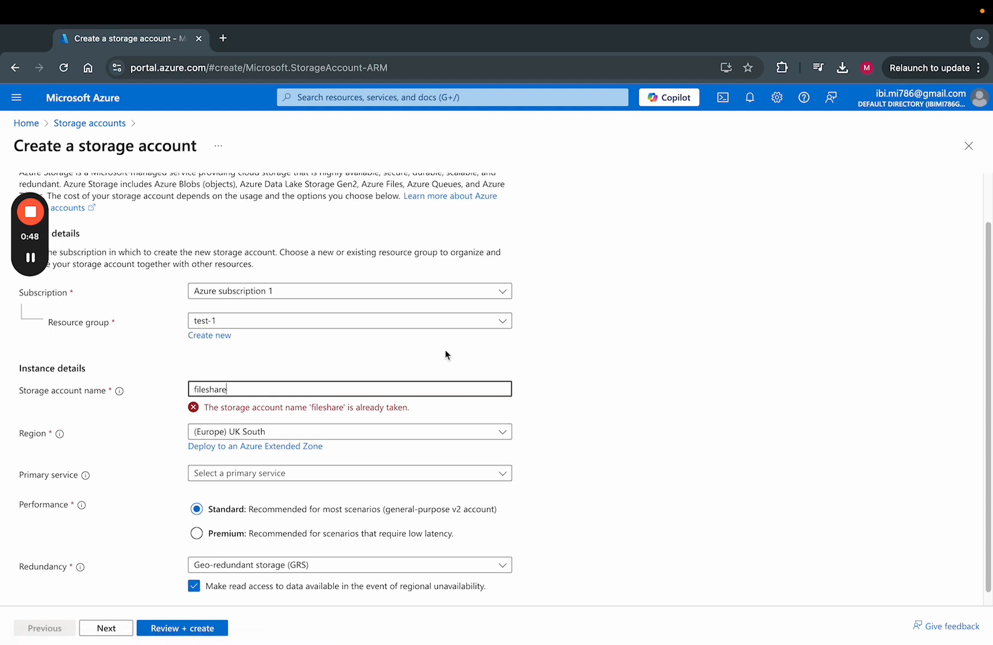
{"action": "type", "text": "forme"}
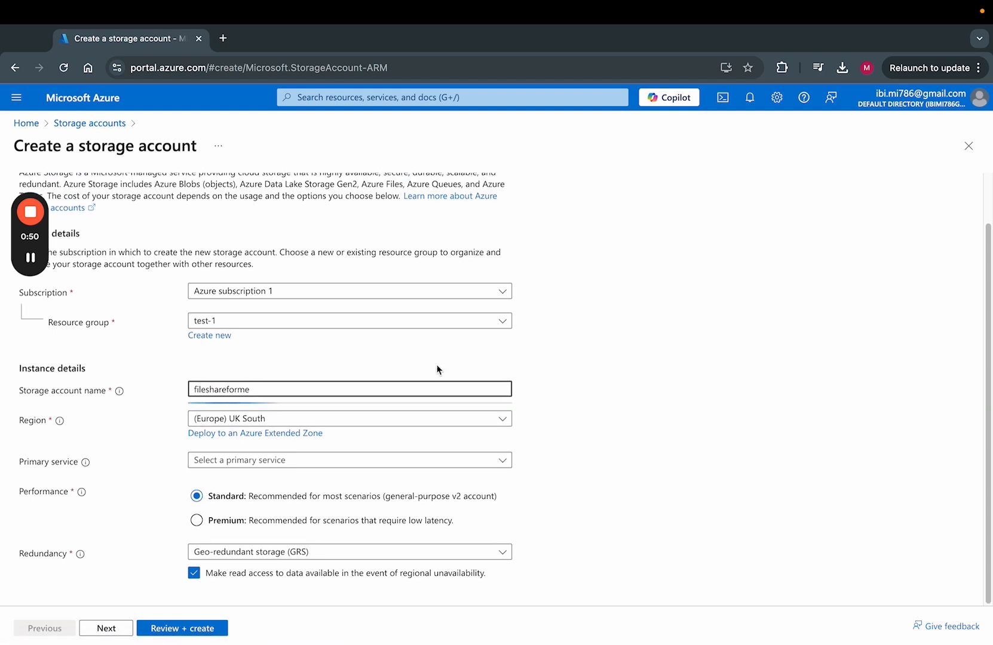
Choose Azure Blob Storage as primary service and LRS redundancy, then validate the settings.
{"action": "left_click", "coordinate": [385, 463]}
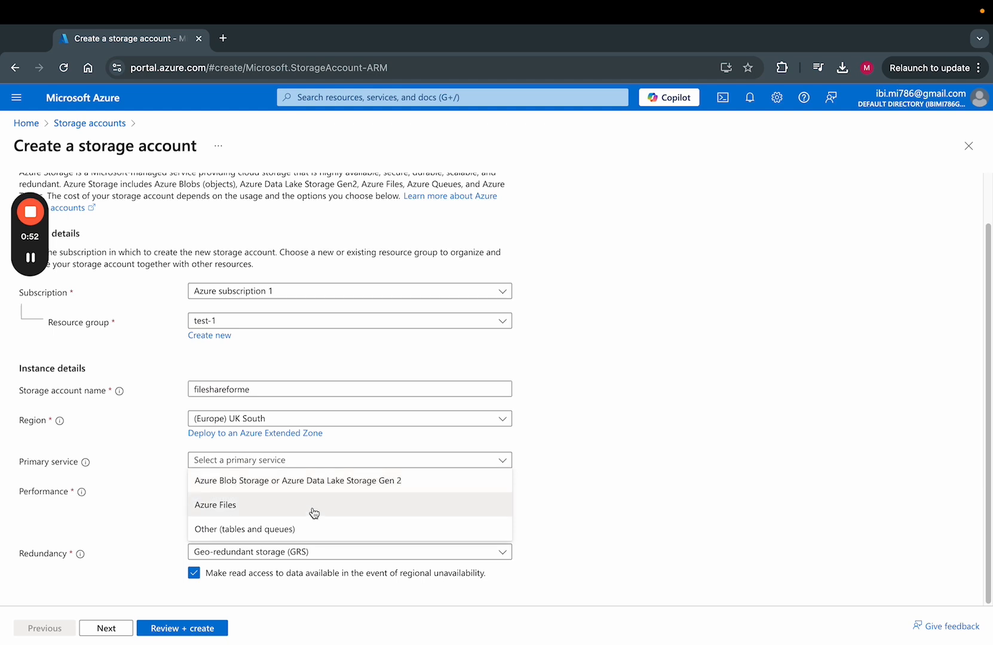
{"action": "left_click", "coordinate": [403, 483]}
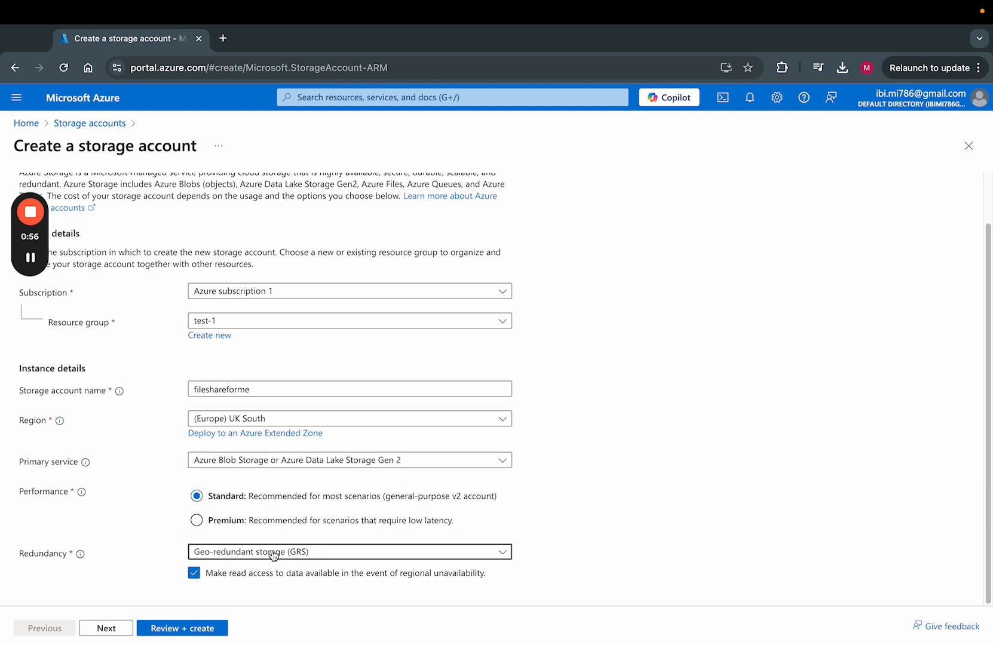
{"action": "left_click", "coordinate": [304, 551]}
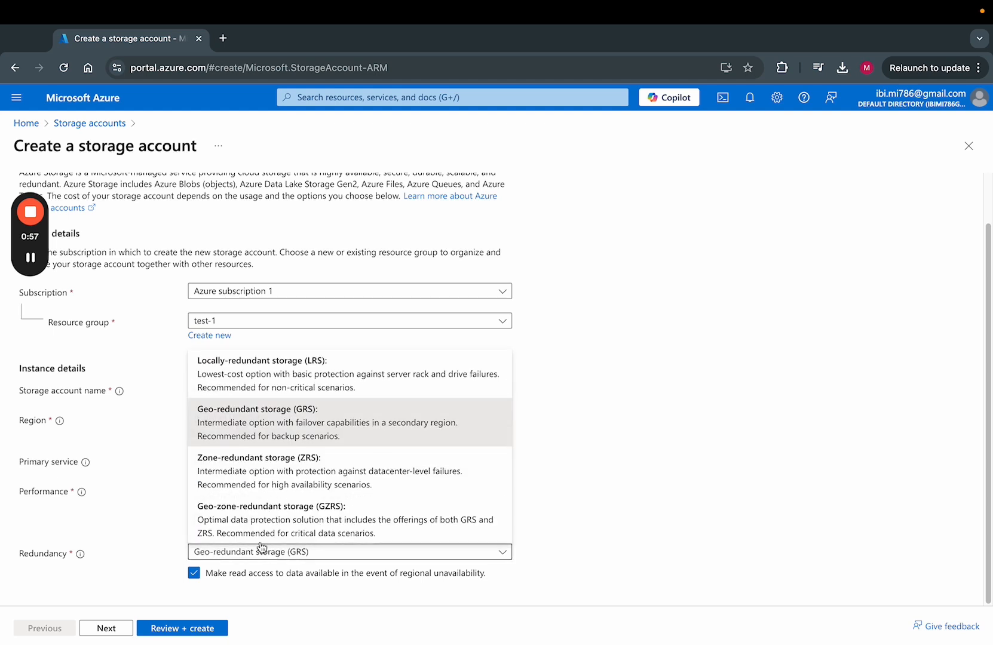
{"action": "left_click", "coordinate": [277, 380]}
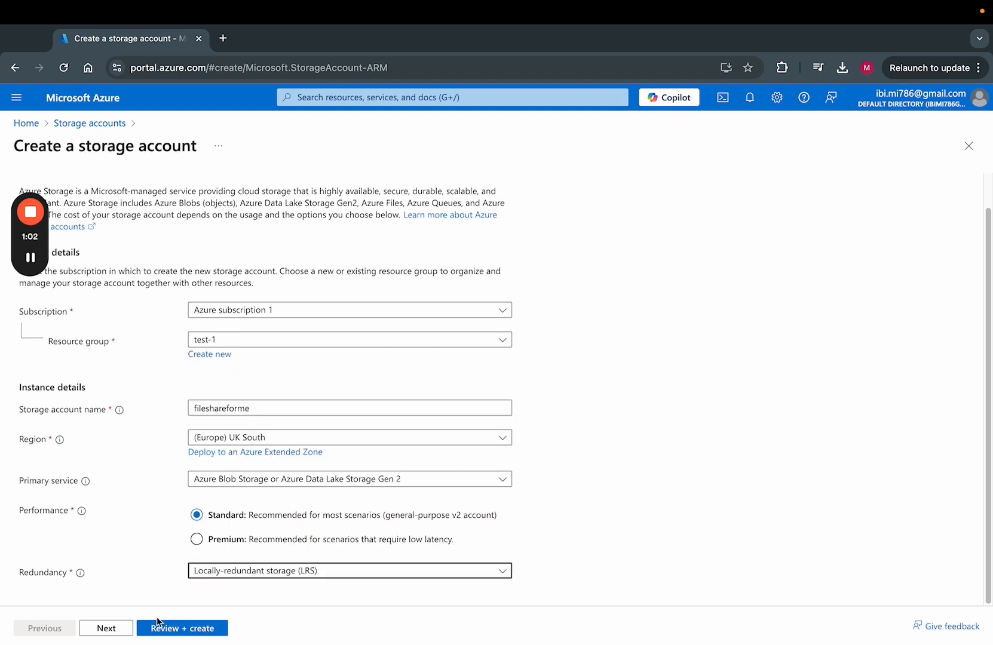
{"action": "left_click", "coordinate": [170, 629]}
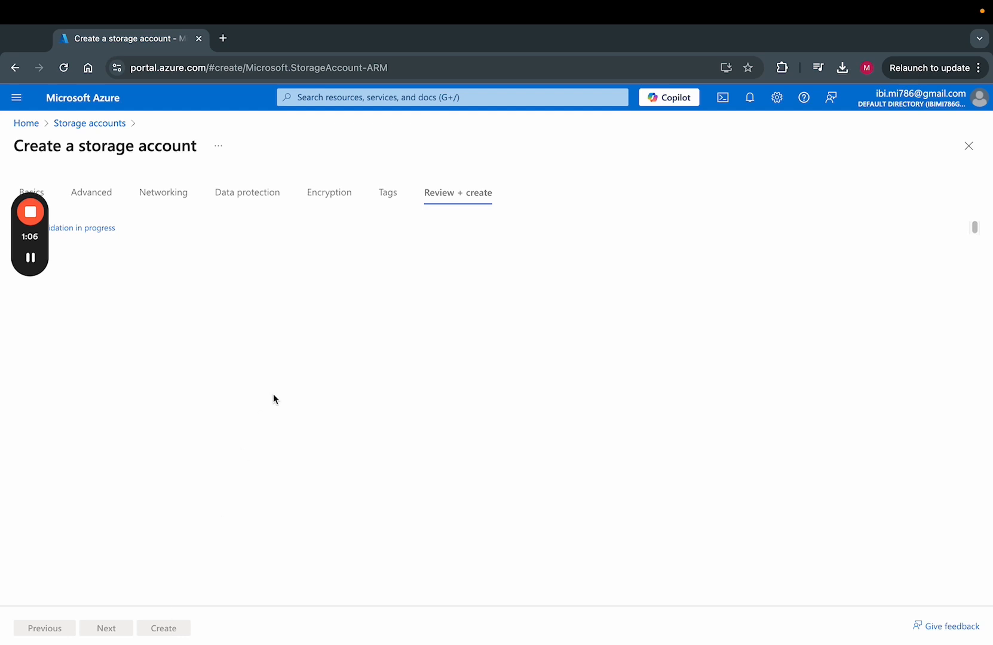
Create the fileshareforme storage account and go to its overview once deployment finishes.
{"action": "left_click", "coordinate": [148, 628]}
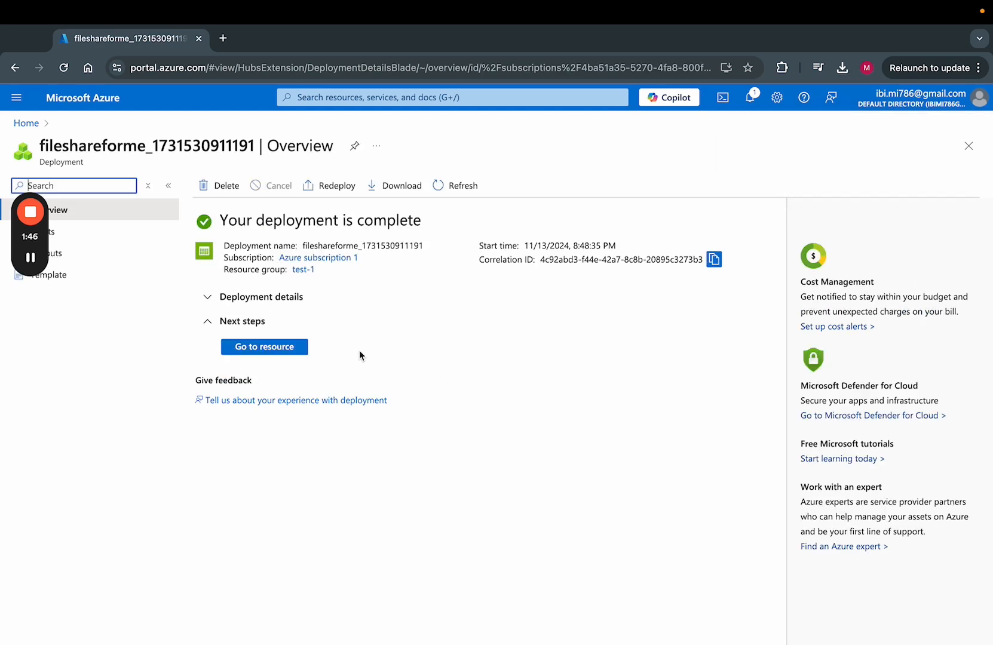
{"action": "left_click", "coordinate": [290, 348]}
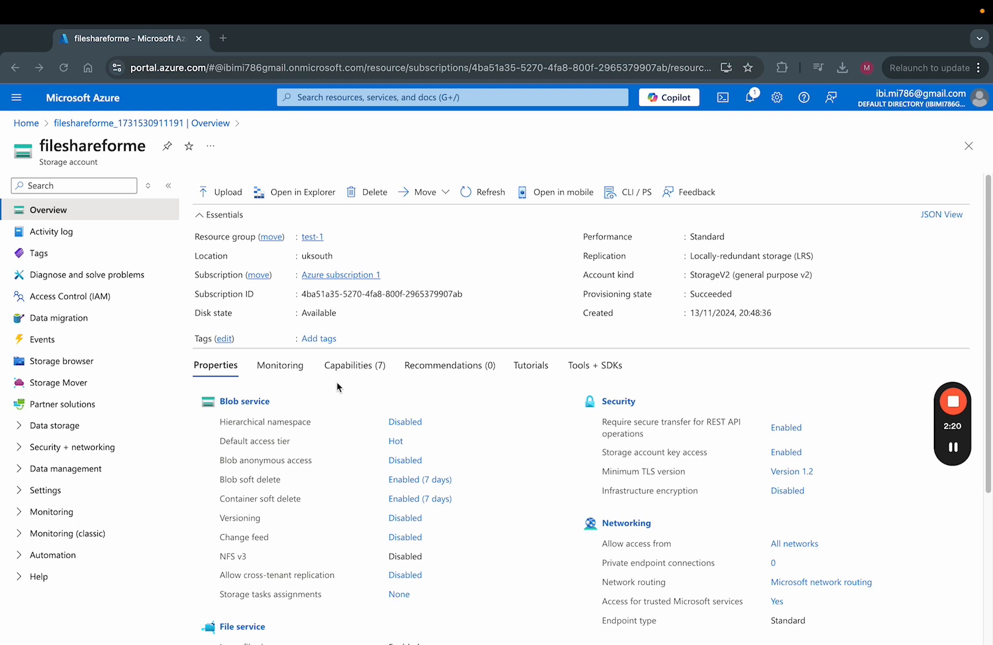
Start a new file share named 'fileshares' from the account's File shares list.
{"action": "left_click", "coordinate": [54, 426]}
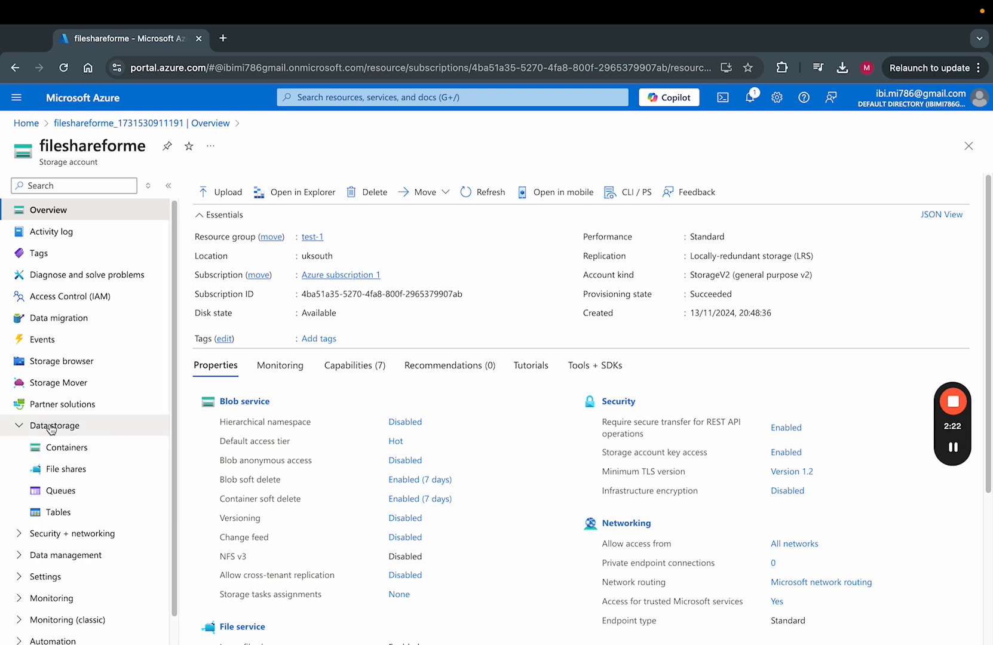
{"action": "left_click", "coordinate": [84, 470]}
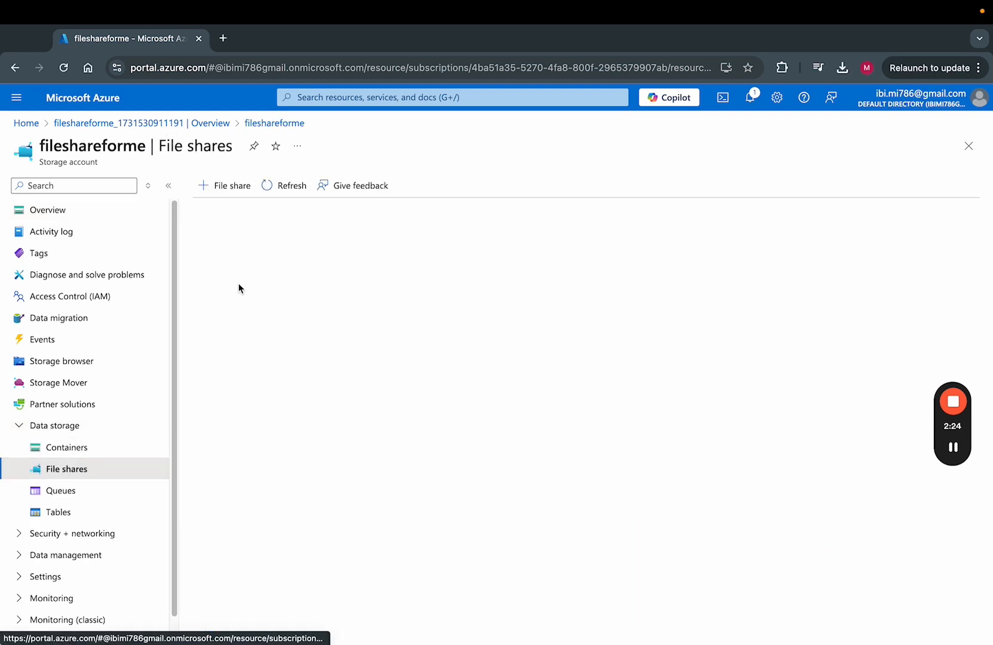
{"action": "left_click", "coordinate": [222, 185]}
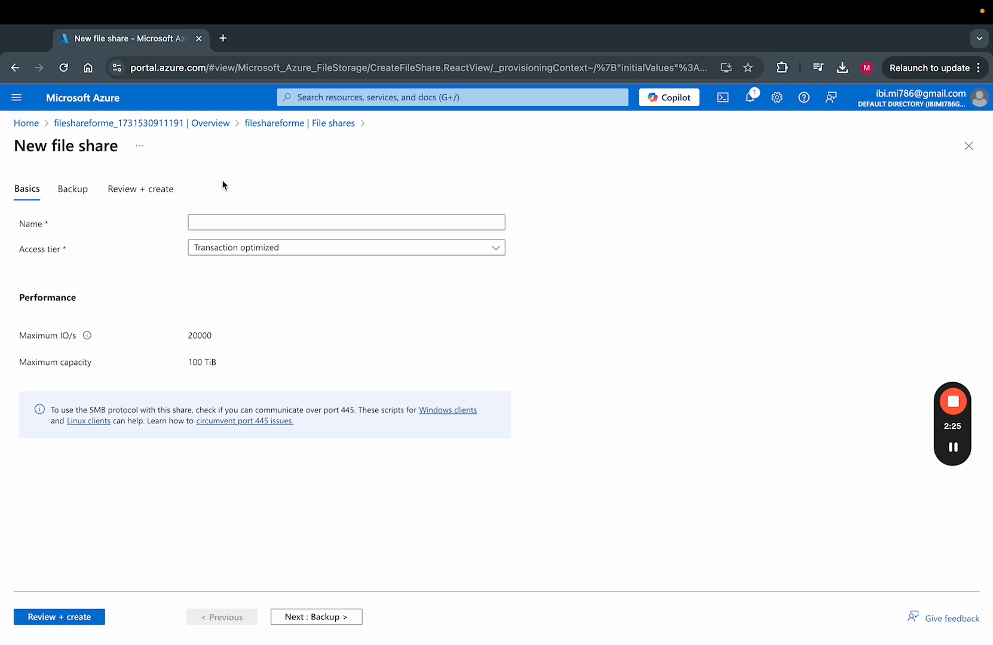
{"action": "left_click", "coordinate": [225, 219]}
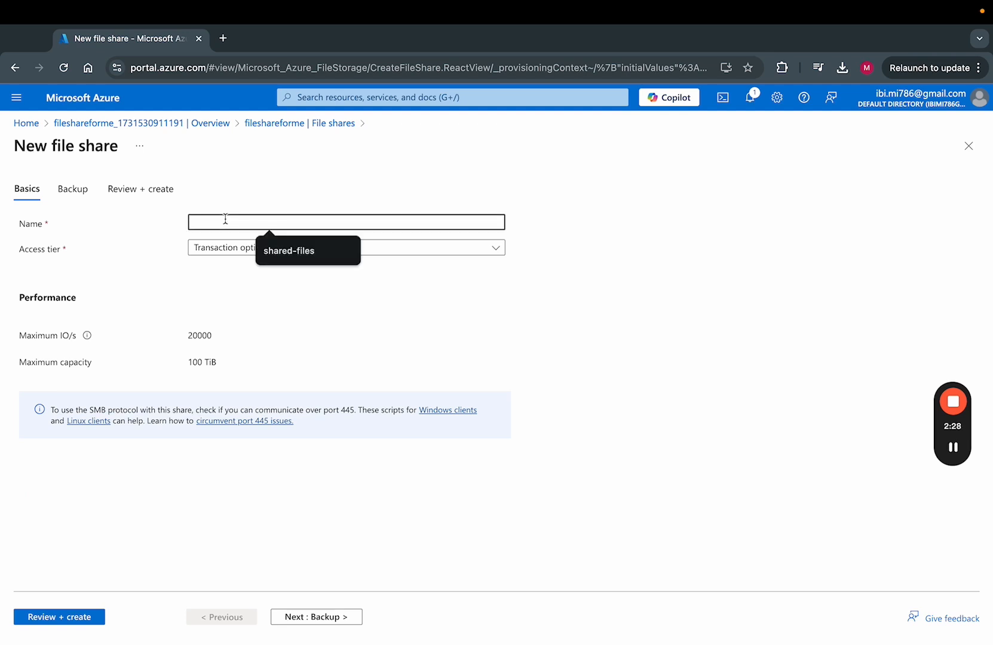
{"action": "type", "text": "fileshares"}
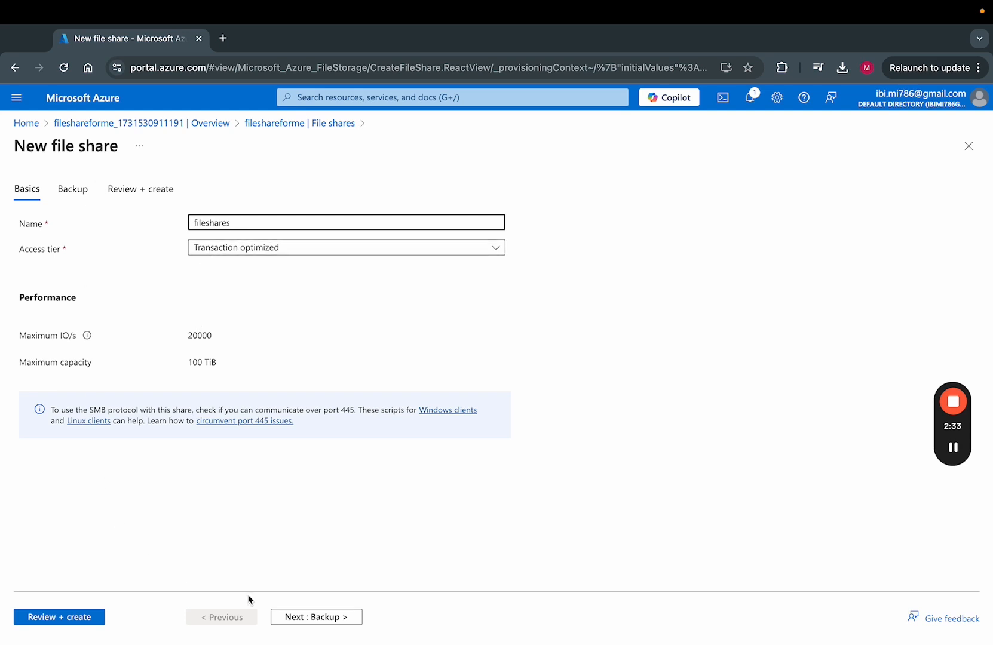
Disable backup for the fileshares share, then review and create it.
{"action": "left_click", "coordinate": [278, 616]}
{"action": "left_click", "coordinate": [192, 265]}
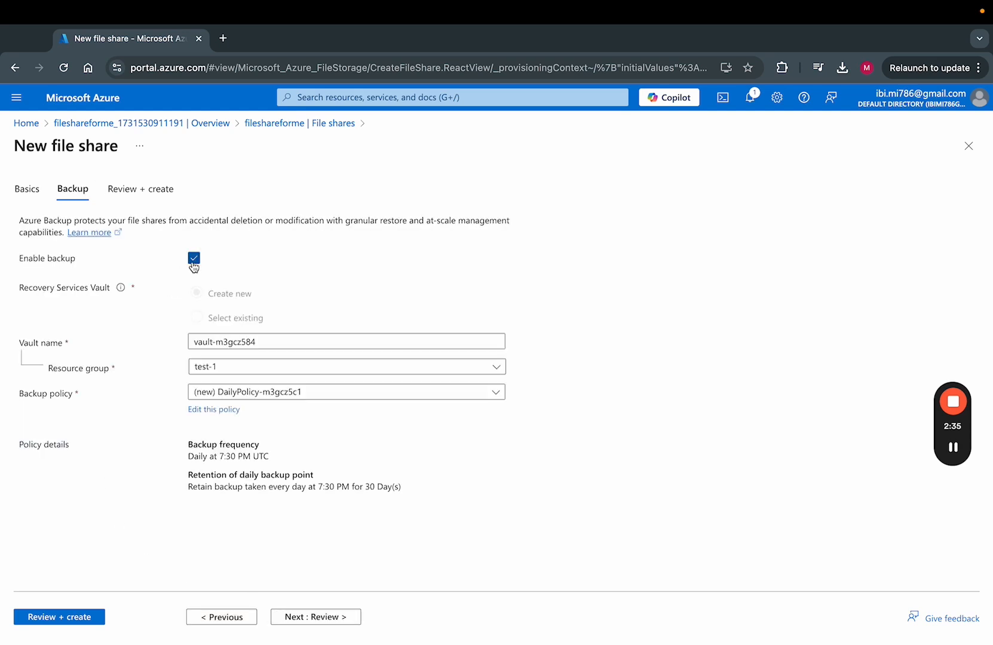
{"action": "left_click", "coordinate": [348, 616]}
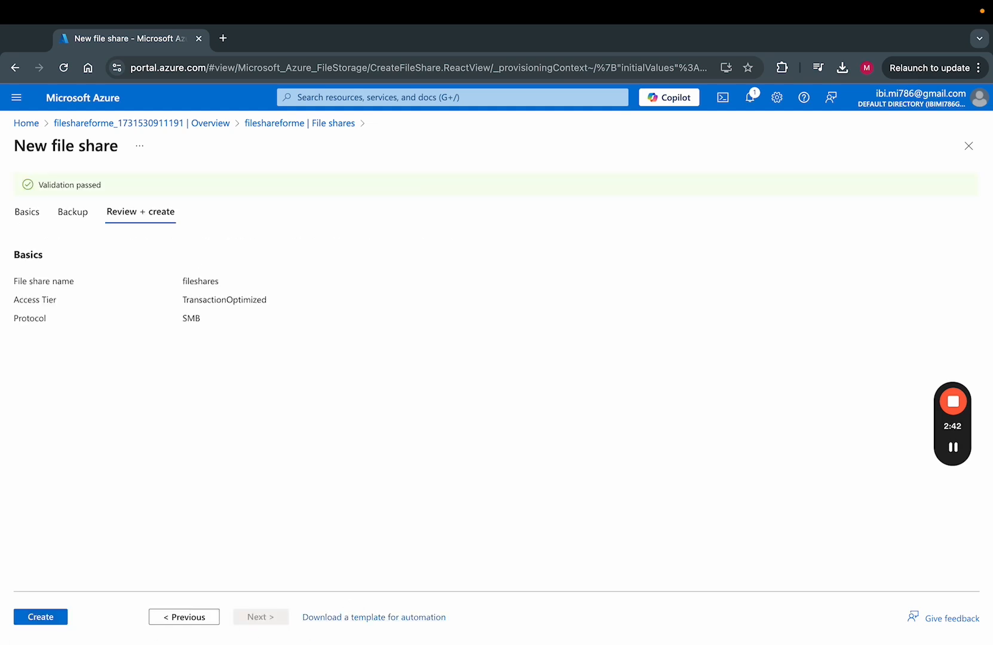
{"action": "left_click", "coordinate": [47, 625]}
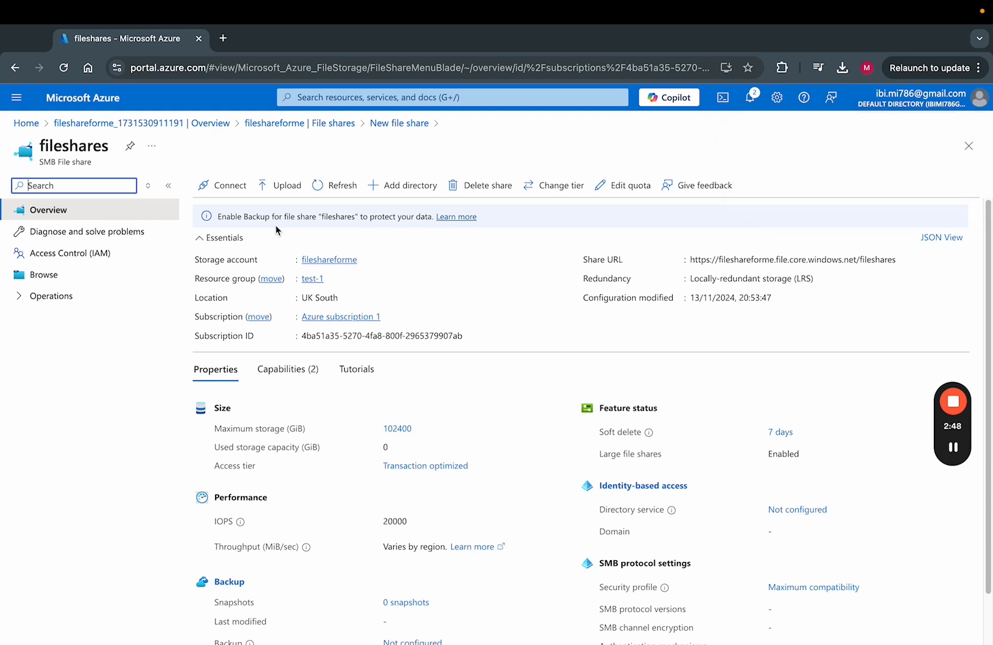
Upload All Things.png from Downloads to the fileshares share and close the upload panel.
{"action": "left_click", "coordinate": [282, 190]}
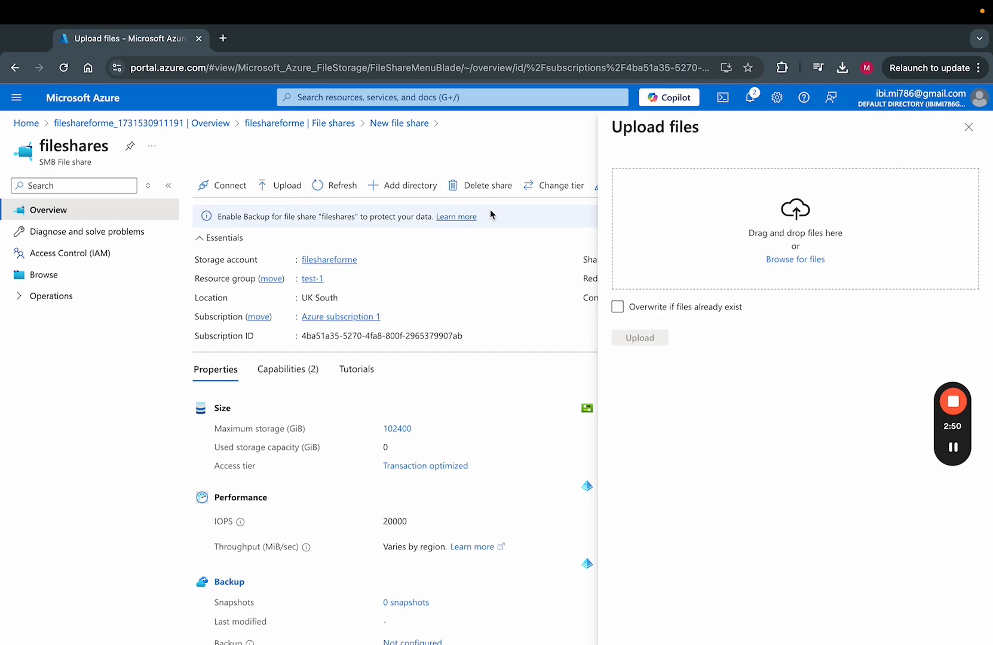
{"action": "left_click", "coordinate": [794, 260]}
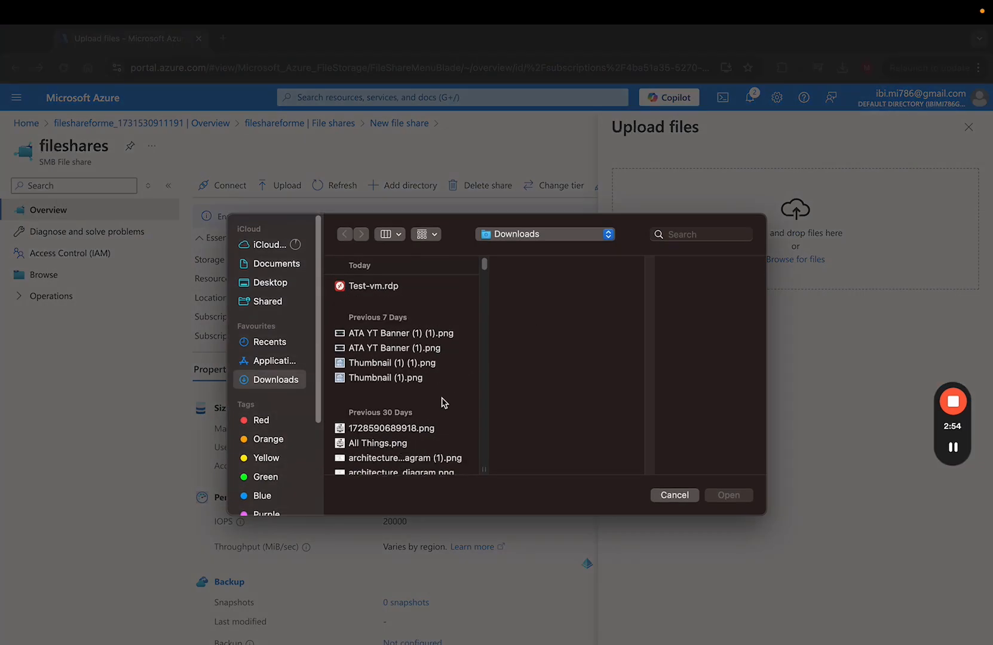
{"action": "left_click", "coordinate": [421, 444]}
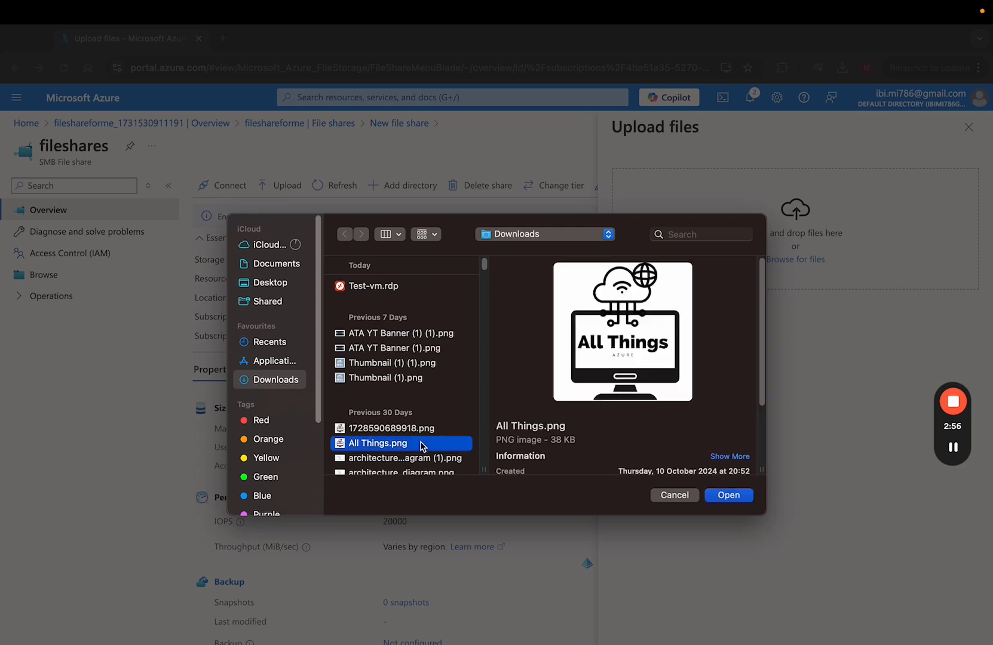
{"action": "left_click", "coordinate": [727, 496]}
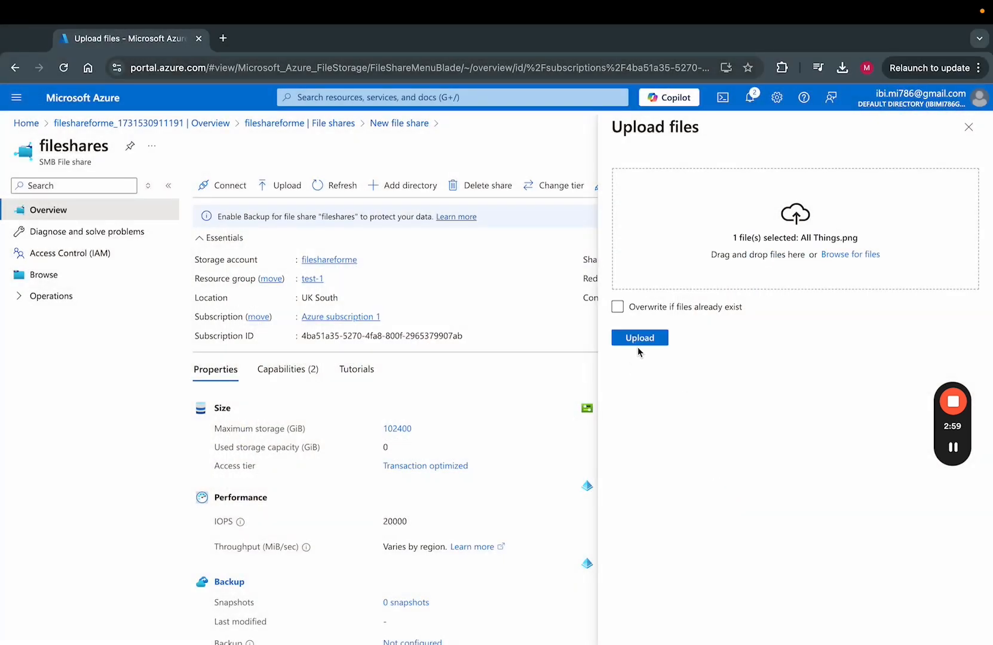
{"action": "left_click", "coordinate": [639, 342]}
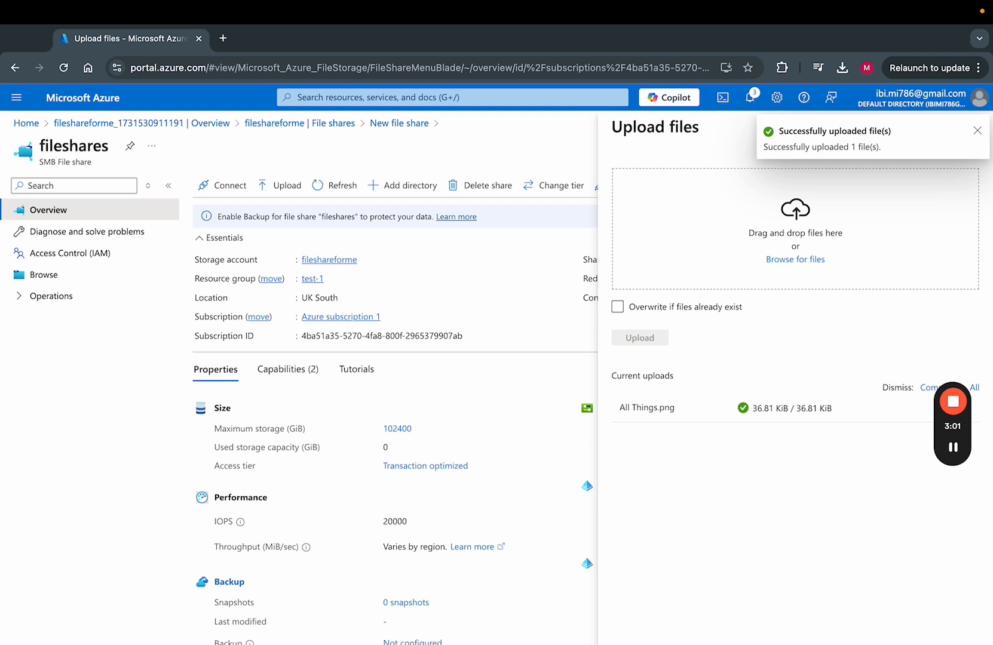
{"action": "left_click", "coordinate": [978, 130]}
{"action": "left_click", "coordinate": [975, 133]}
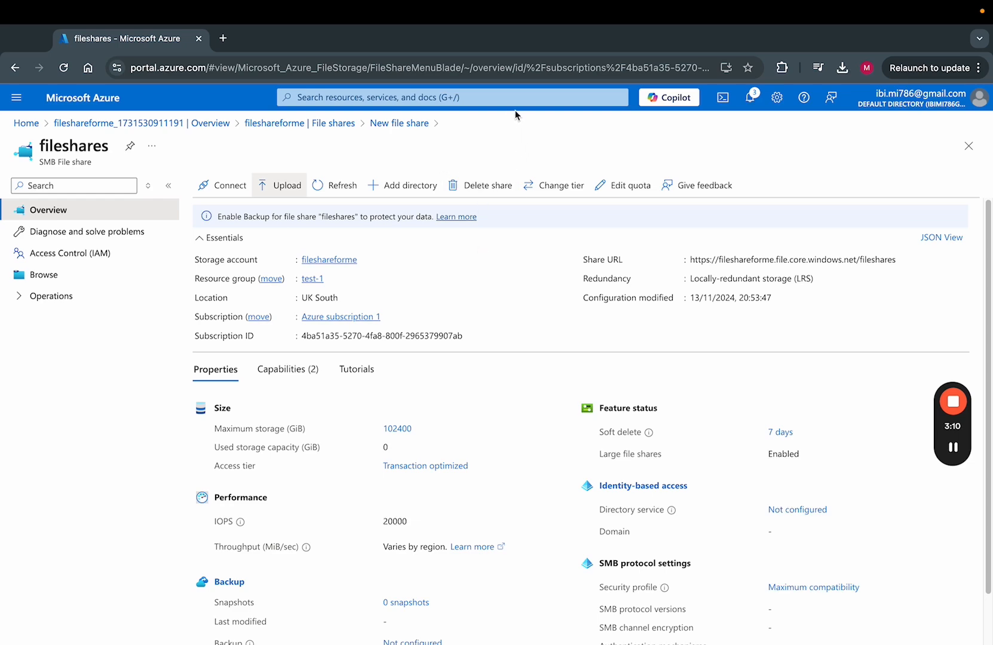
Start a new virtual machine named test-vm-file-shares in resource group test-1.
{"action": "left_click", "coordinate": [490, 97]}
{"action": "type", "text": "virtu"}
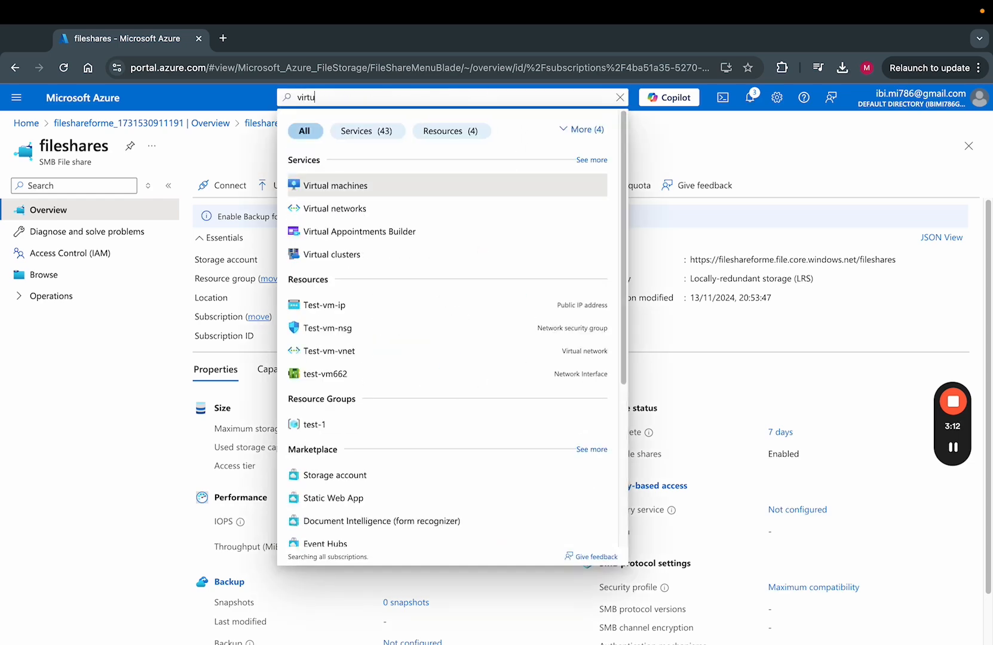
{"action": "left_click", "coordinate": [410, 182]}
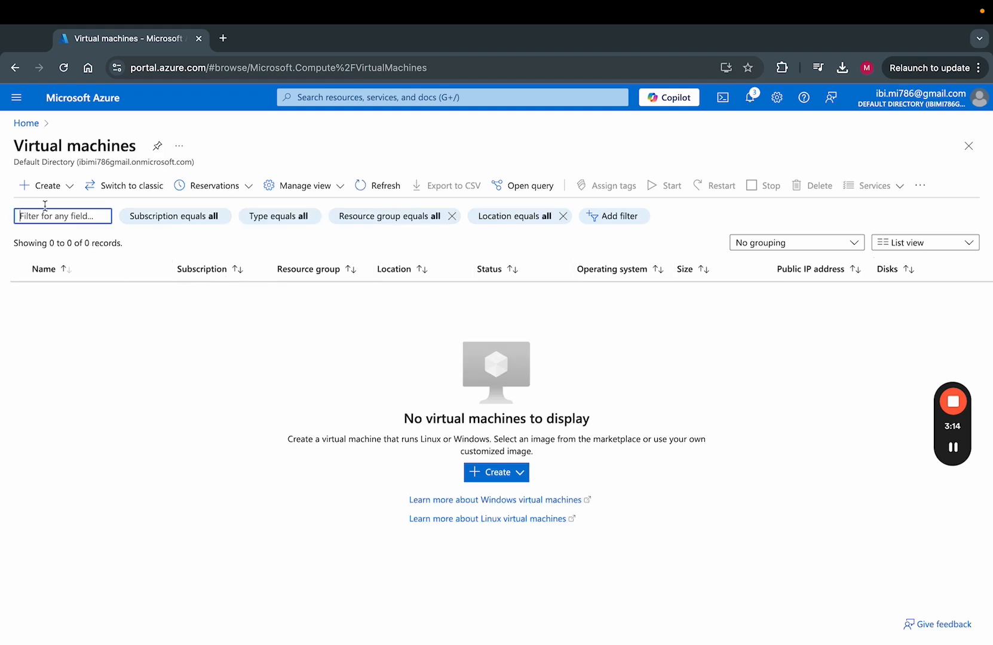
{"action": "left_click", "coordinate": [63, 188]}
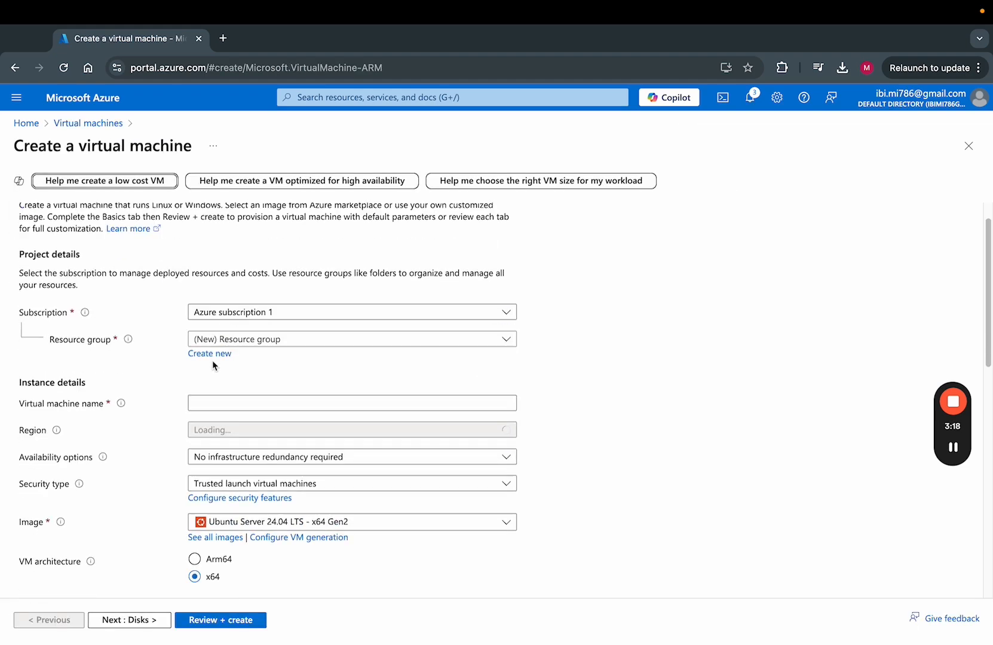
{"action": "scroll", "coordinate": [326, 284], "scroll_direction": "down", "scroll_amount": 2}
{"action": "left_click", "coordinate": [323, 287]}
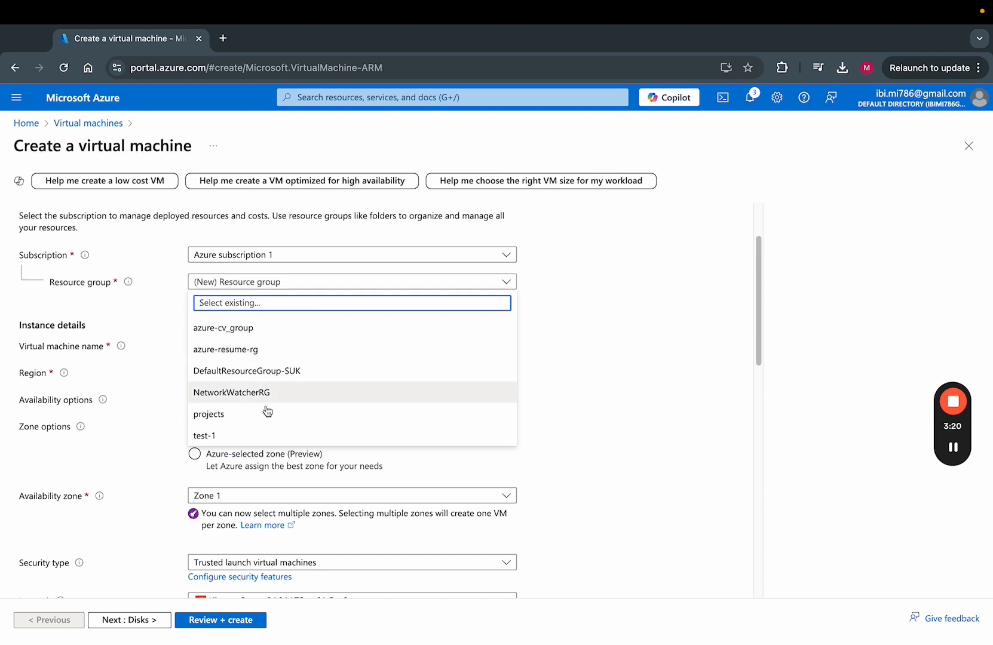
{"action": "left_click", "coordinate": [249, 436]}
{"action": "left_click", "coordinate": [266, 346]}
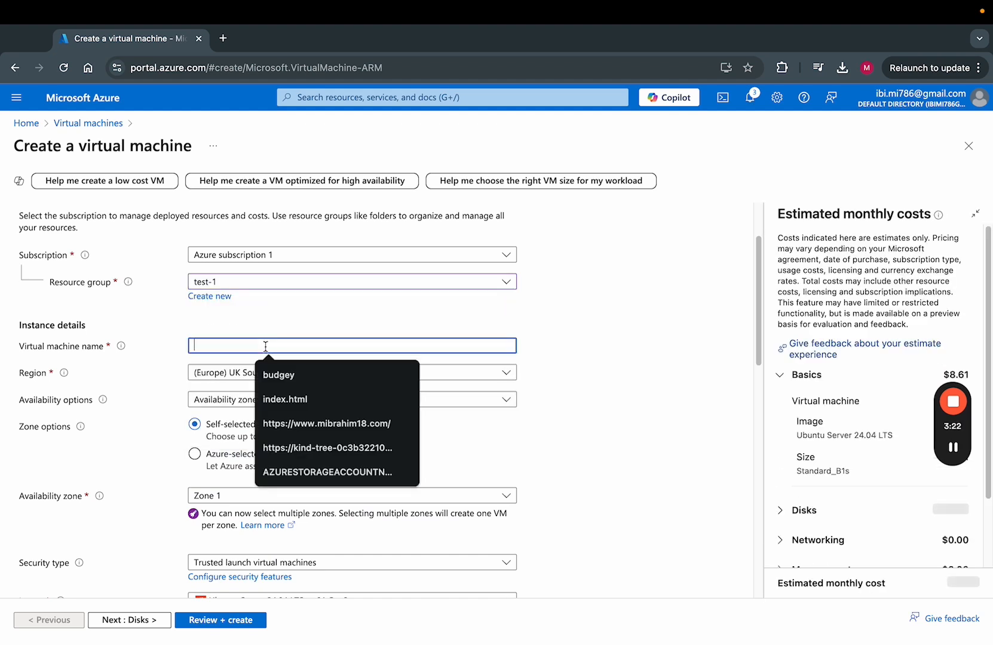
{"action": "type", "text": "test"}
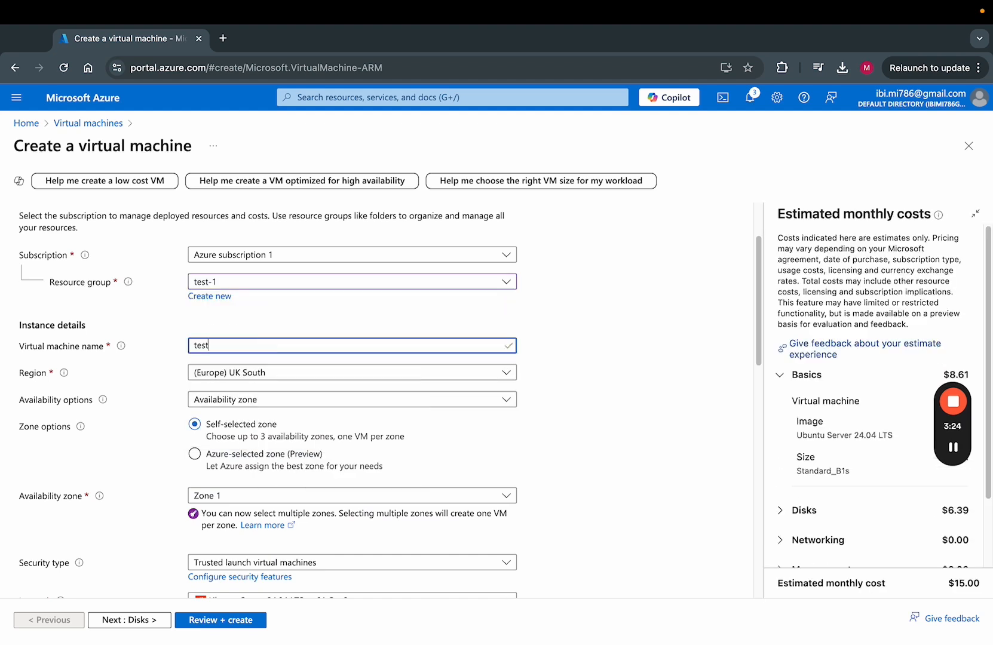
{"action": "type", "text": "-vm-file-shares"}
Set no infrastructure redundancy, Windows Server 2022 Datacenter: Azure Edition image, and Standard_B2s size.
{"action": "scroll", "coordinate": [251, 376], "scroll_direction": "down", "scroll_amount": 2}
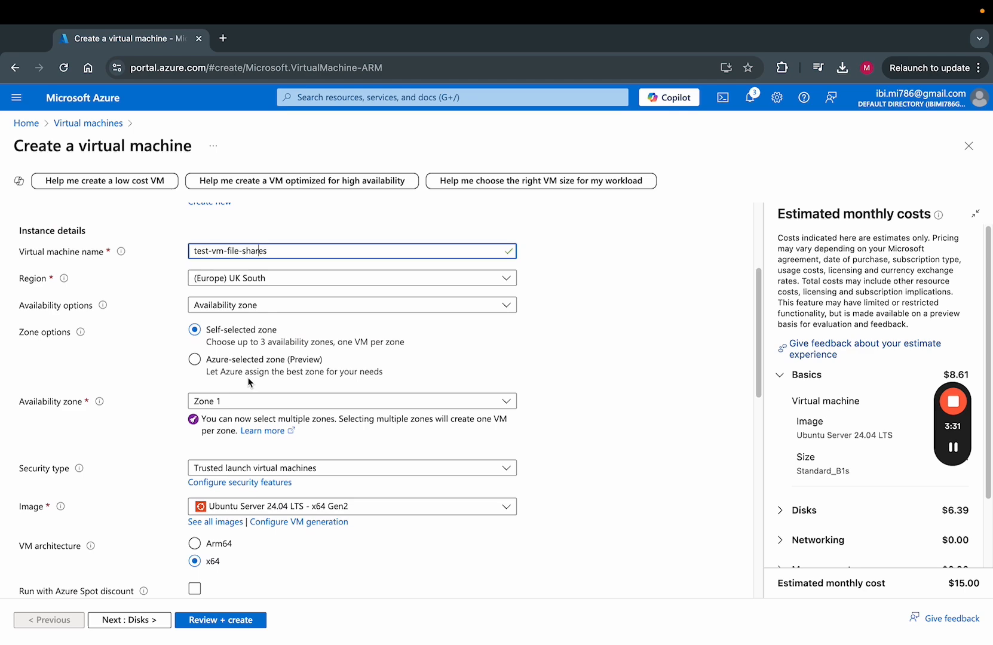
{"action": "left_click", "coordinate": [308, 308]}
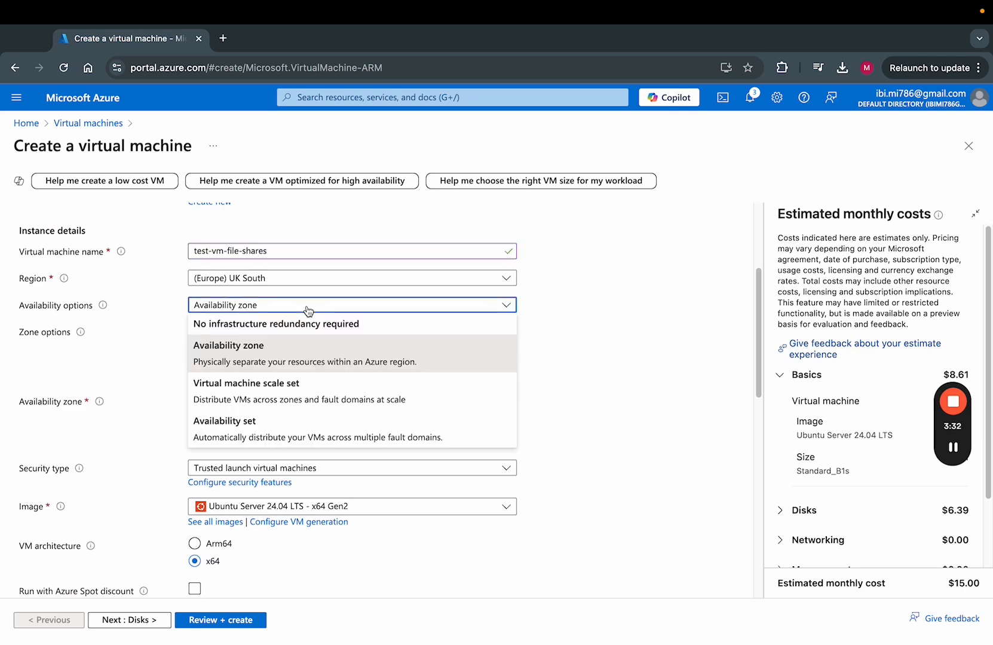
{"action": "left_click", "coordinate": [345, 331]}
{"action": "scroll", "coordinate": [352, 329], "scroll_direction": "down", "scroll_amount": 1}
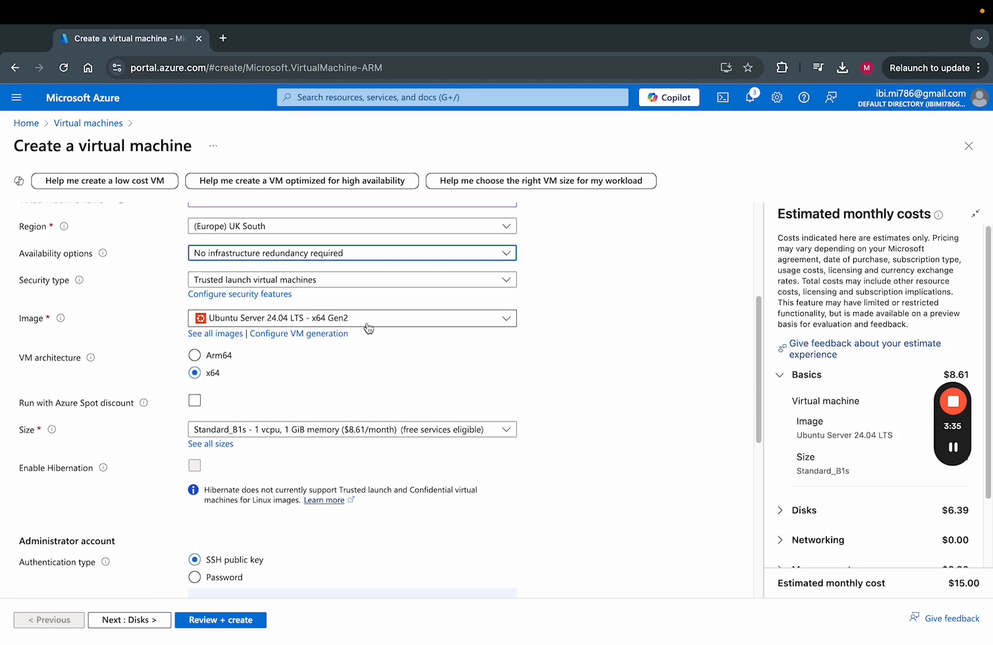
{"action": "left_click", "coordinate": [368, 322]}
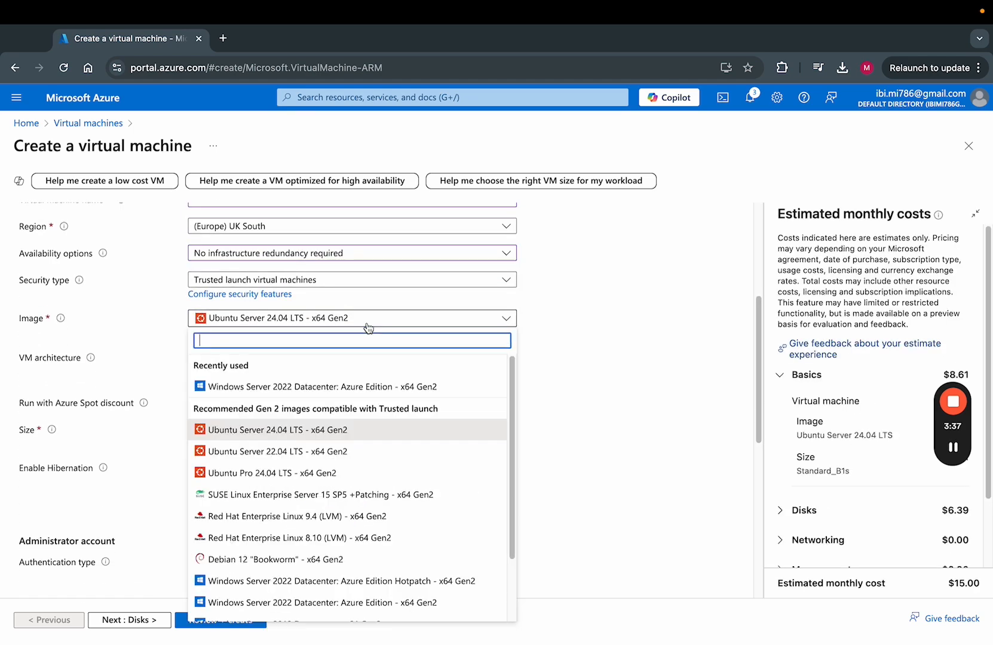
{"action": "left_click", "coordinate": [380, 387]}
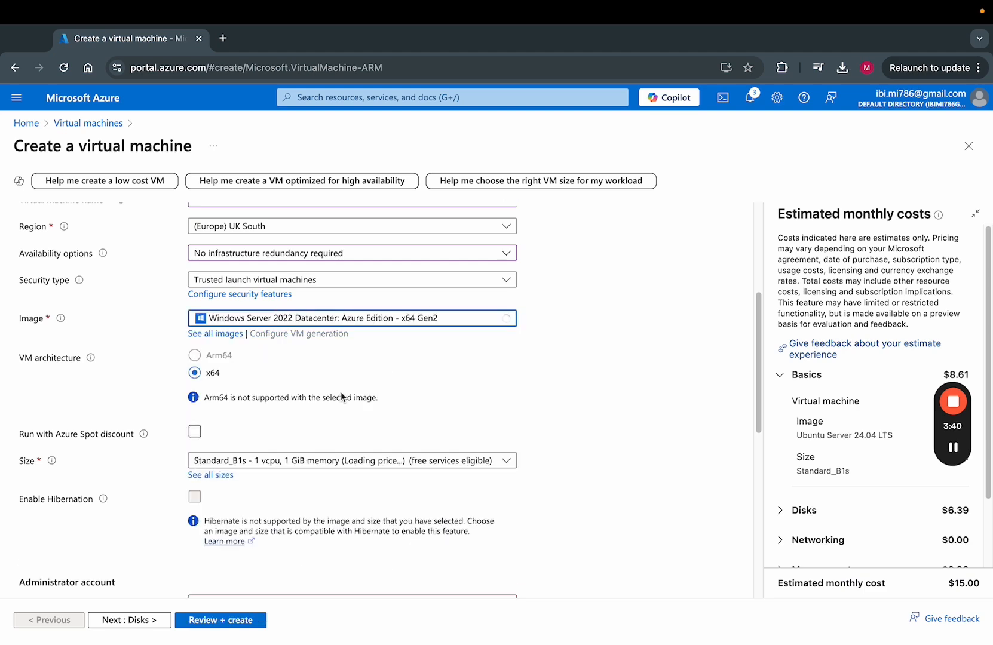
{"action": "scroll", "coordinate": [303, 427], "scroll_direction": "down", "scroll_amount": 1}
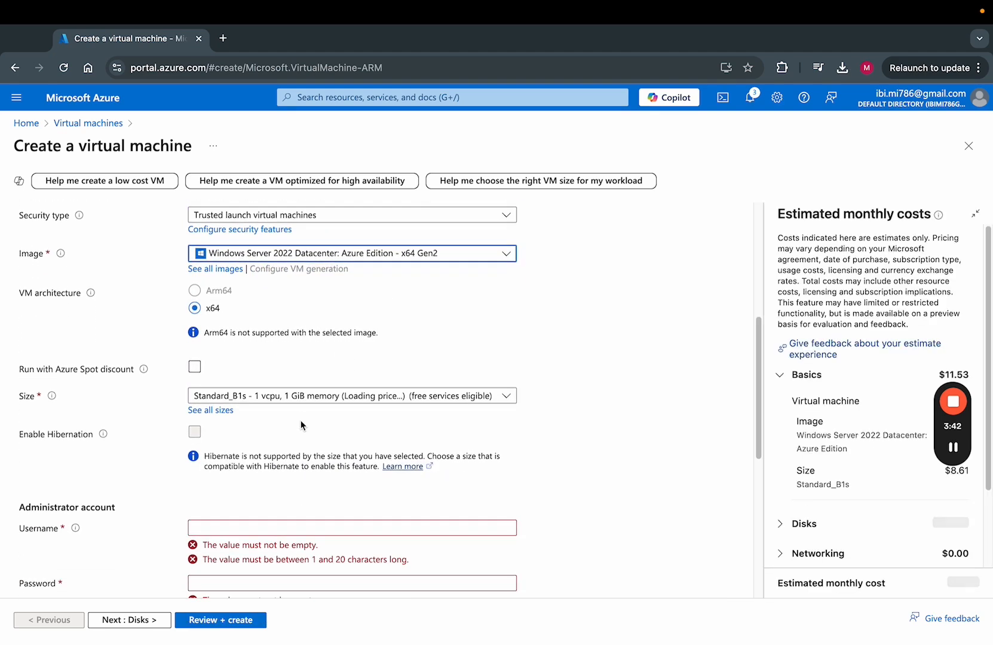
{"action": "scroll", "coordinate": [302, 426], "scroll_direction": "down", "scroll_amount": 1}
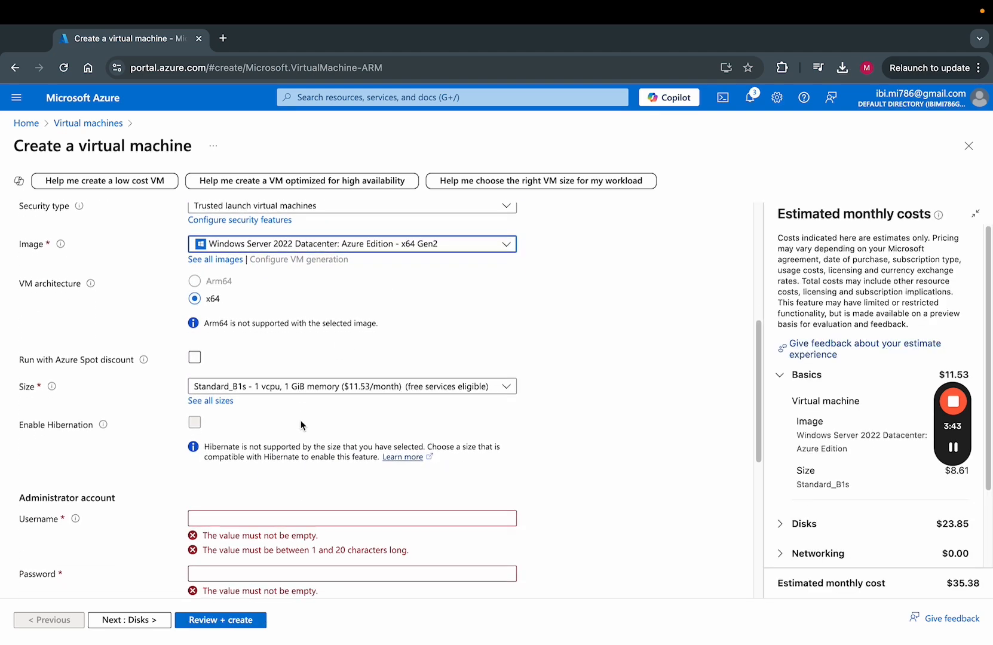
{"action": "left_click", "coordinate": [283, 383]}
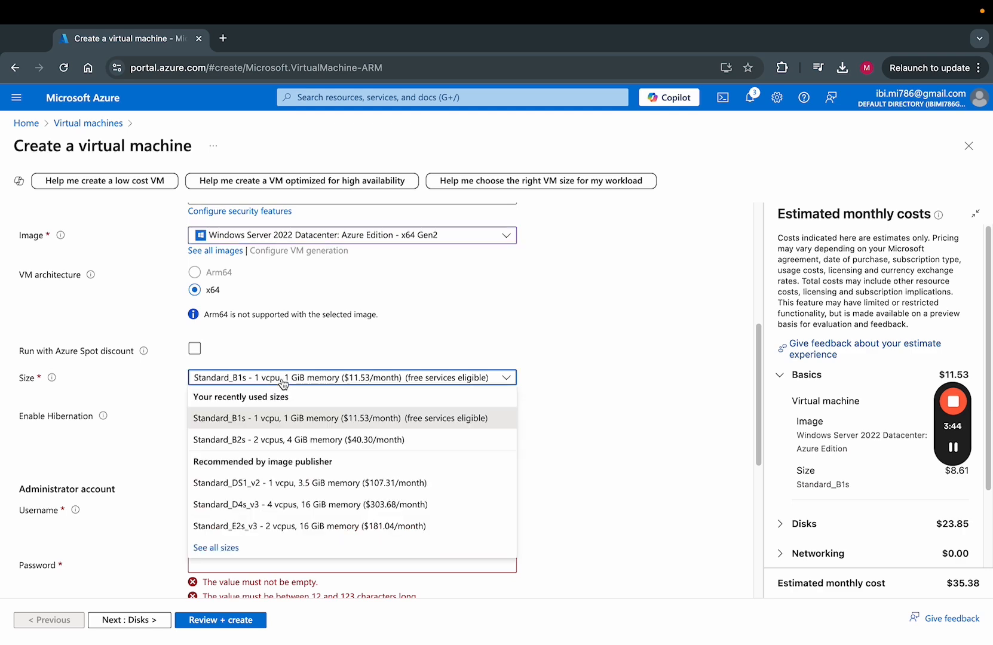
{"action": "left_click", "coordinate": [332, 439]}
Enter the administrator username and password with confirmation.
{"action": "scroll", "coordinate": [327, 417], "scroll_direction": "down", "scroll_amount": 3}
{"action": "left_click", "coordinate": [502, 329]}
{"action": "type", "text": "admi"}
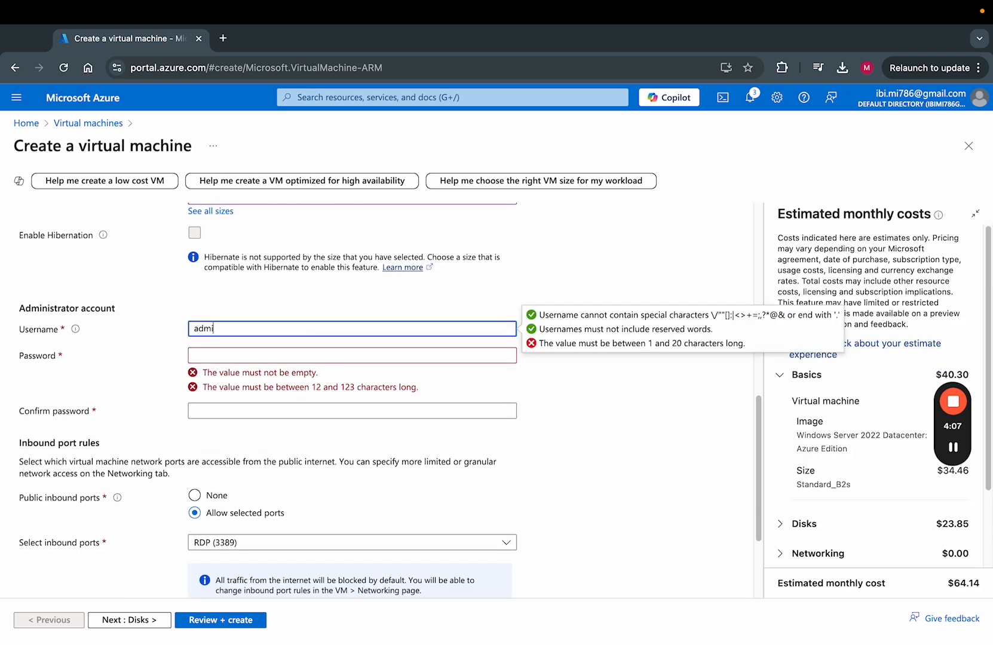
{"action": "type", "text": "n123"}
{"action": "key", "text": "Tab"}
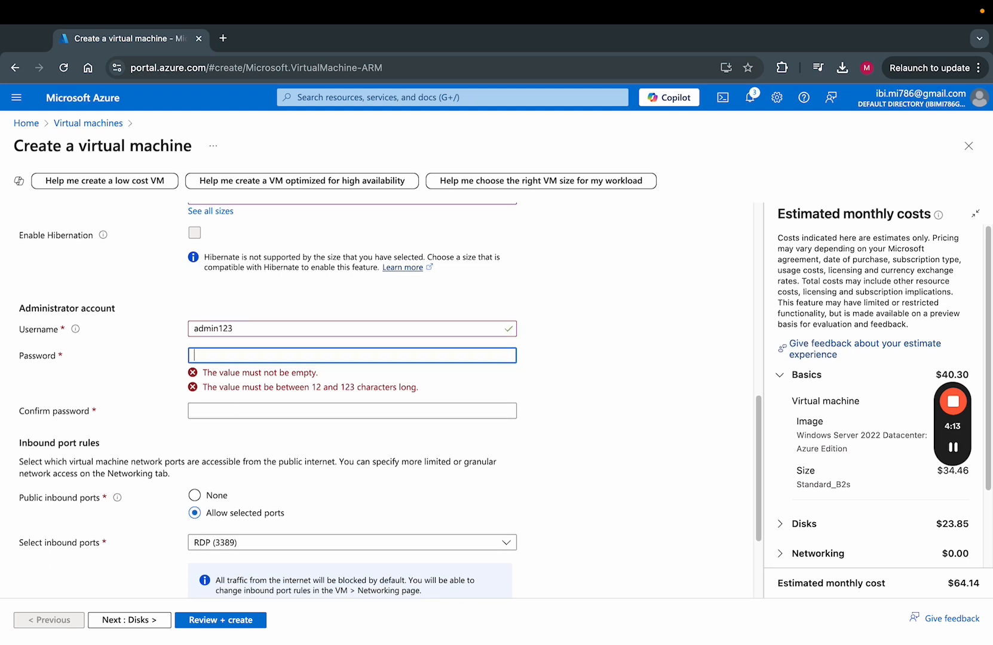
{"action": "type", "text": "•••••"}
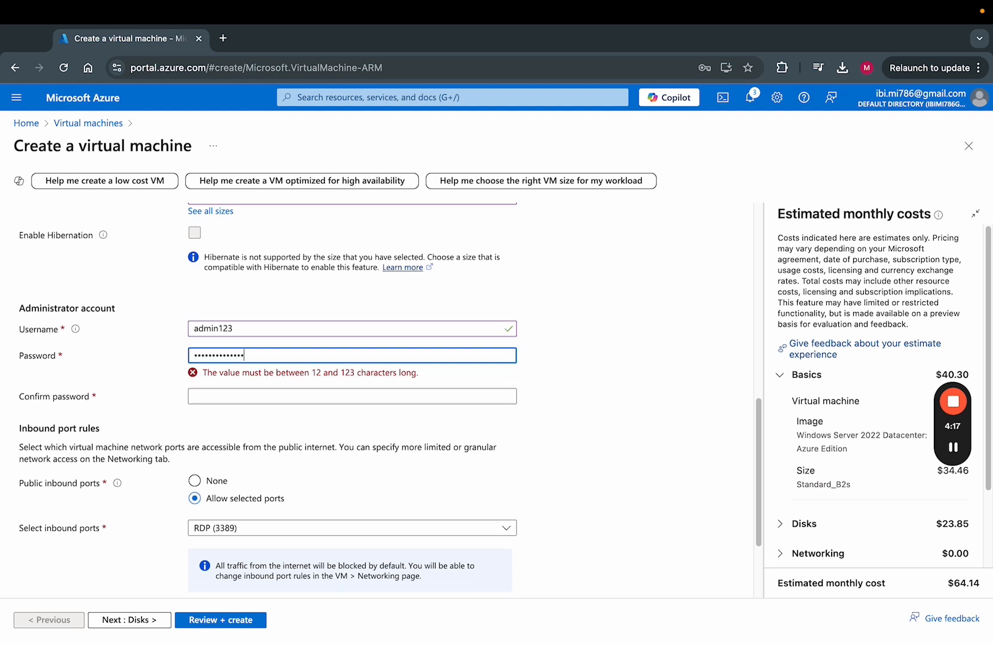
{"action": "key", "text": "Tab"}
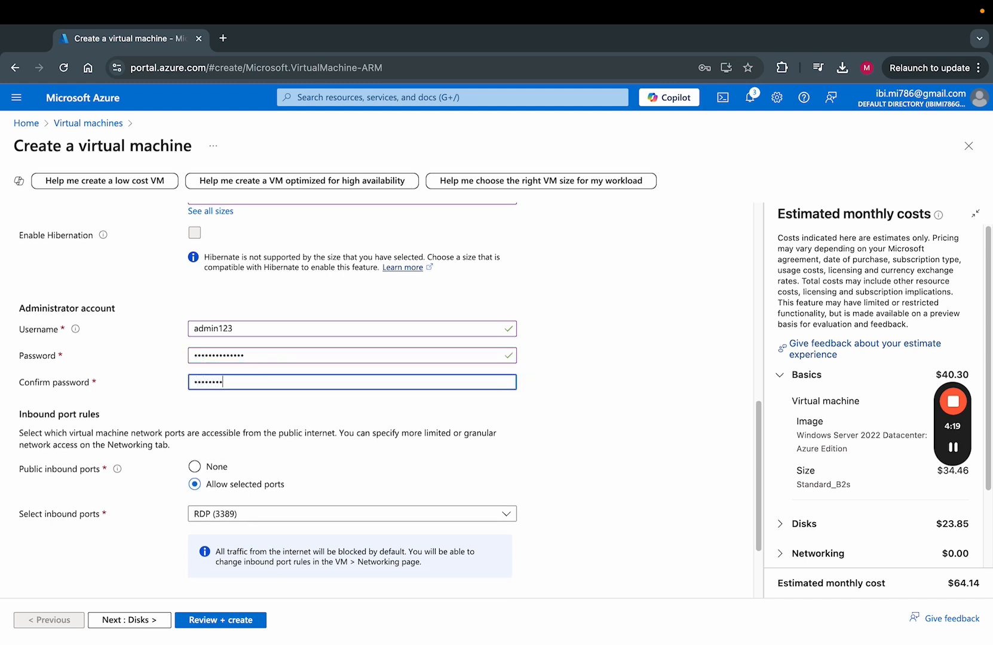
{"action": "type", "text": "•••••••••••"}
Allow HTTPS (443) inbound traffic alongside RDP.
{"action": "scroll", "coordinate": [255, 352], "scroll_direction": "down", "scroll_amount": 2}
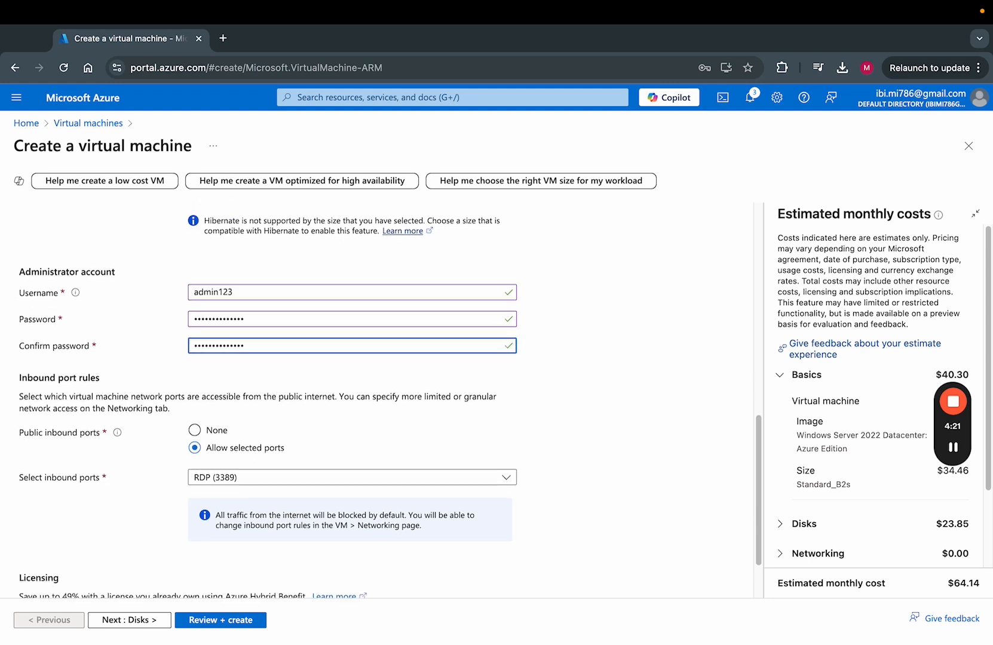
{"action": "left_click", "coordinate": [277, 400]}
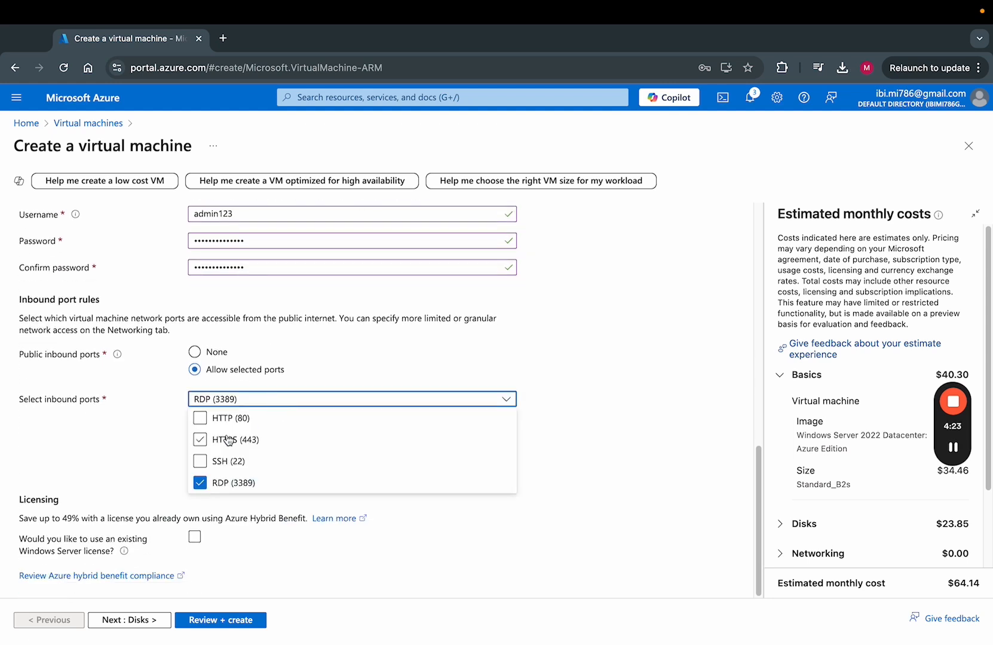
{"action": "left_click", "coordinate": [245, 442]}
{"action": "left_click", "coordinate": [134, 468]}
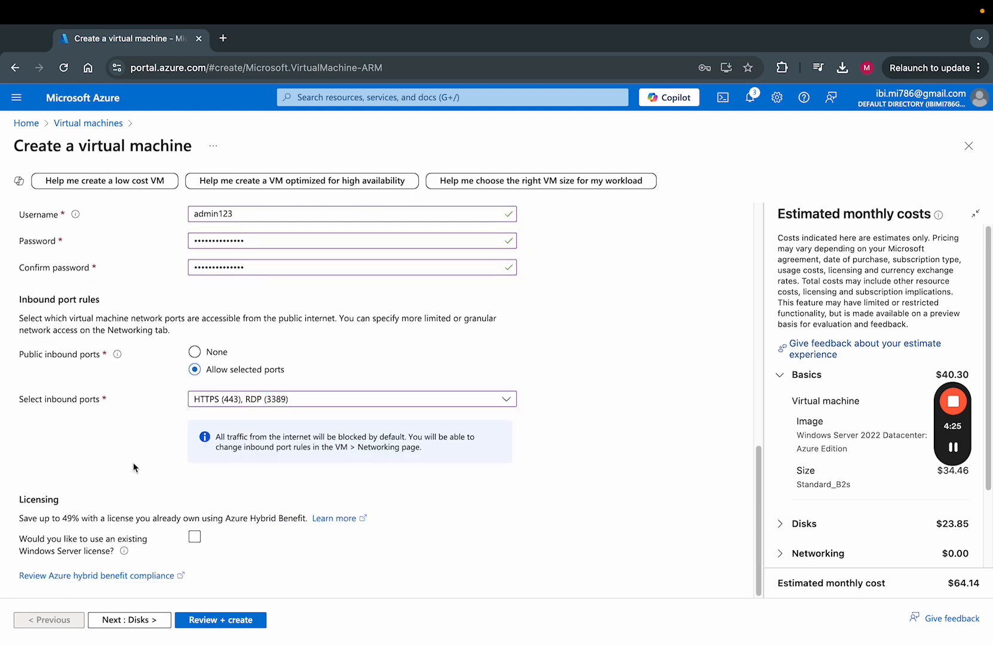
{"action": "left_click", "coordinate": [138, 619]}
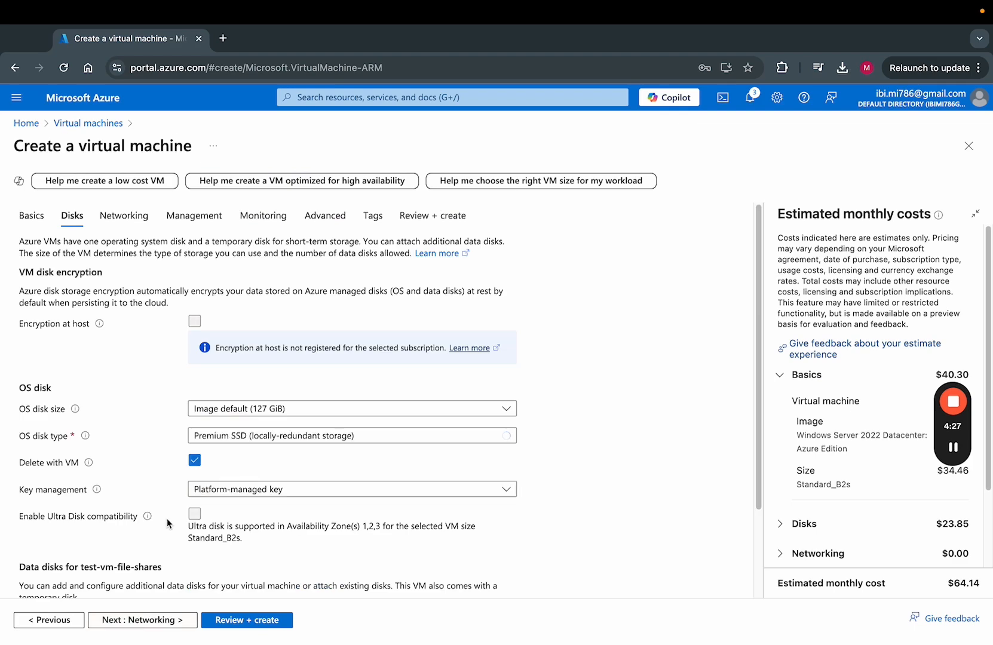
Use a zone-redundant Standard SSD OS disk, then validate and deploy the VM.
{"action": "left_click", "coordinate": [239, 436]}
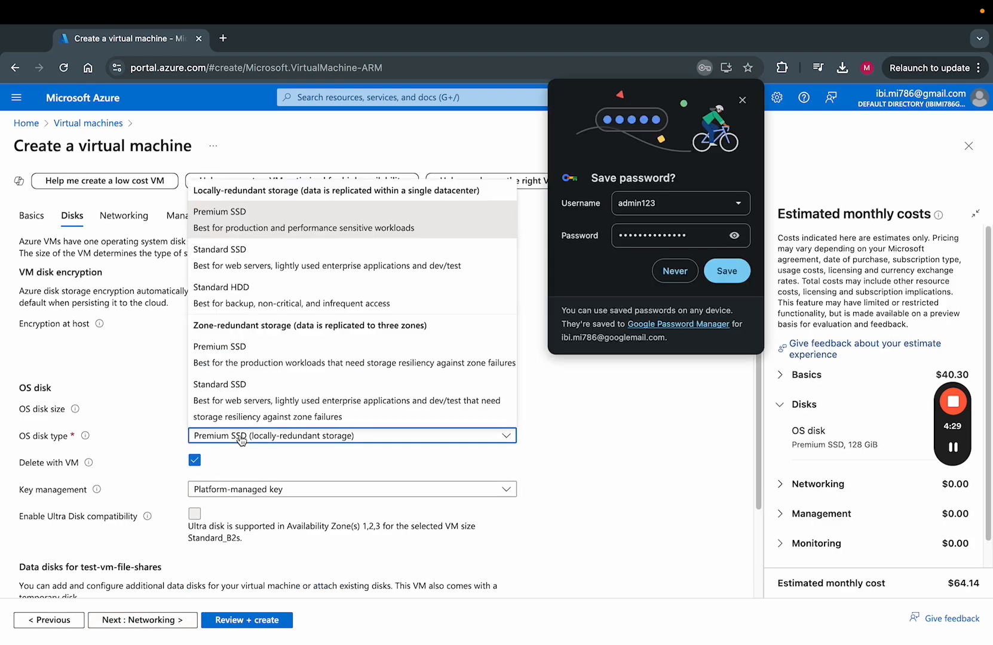
{"action": "left_click", "coordinate": [286, 387]}
{"action": "left_click", "coordinate": [674, 271]}
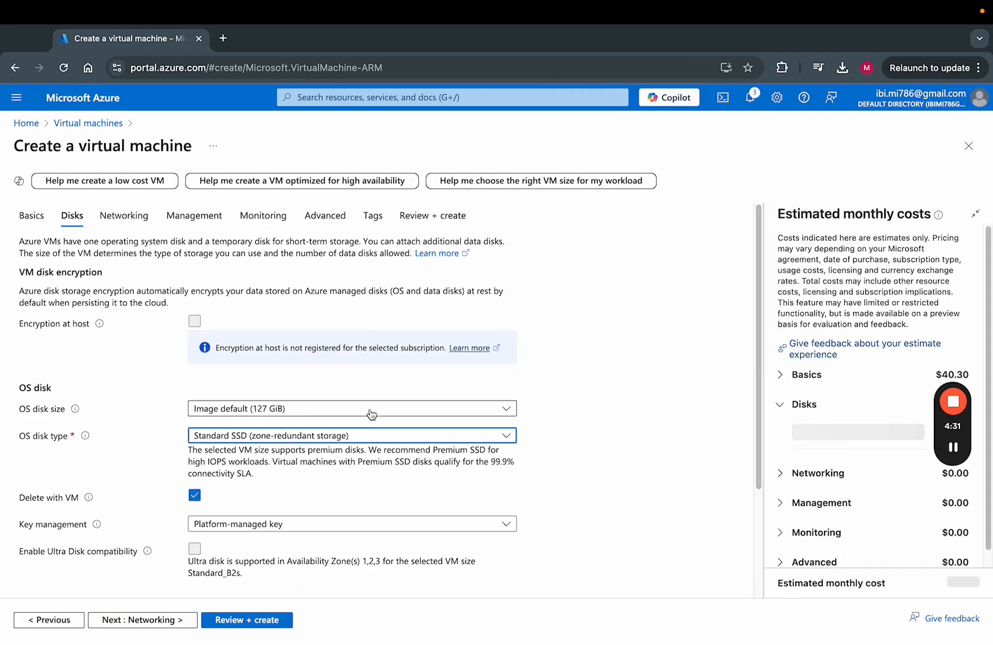
{"action": "scroll", "coordinate": [371, 413], "scroll_direction": "down", "scroll_amount": 2}
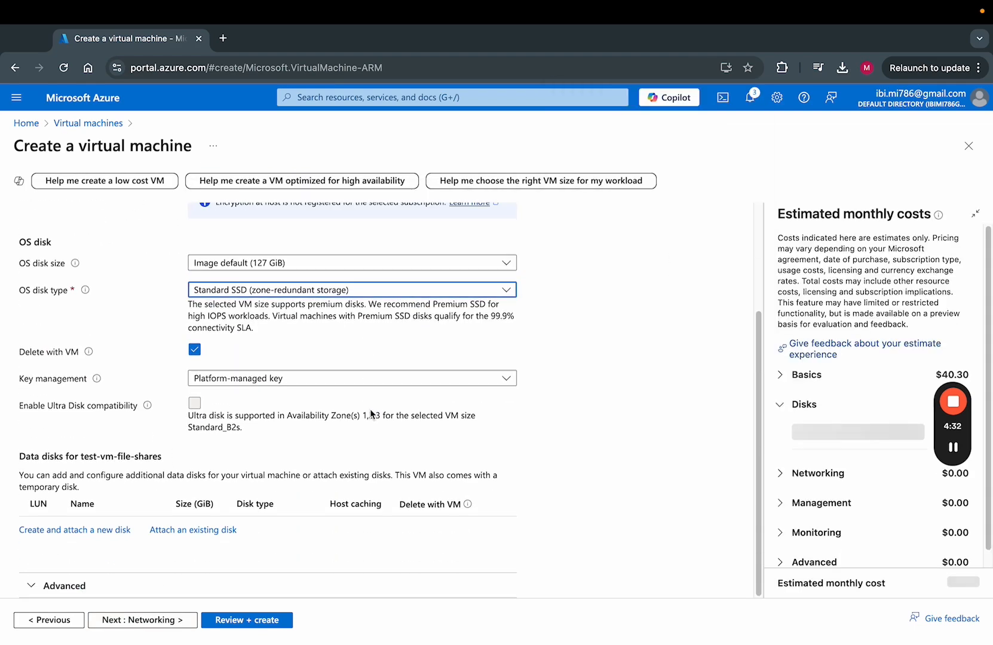
{"action": "left_click", "coordinate": [247, 620]}
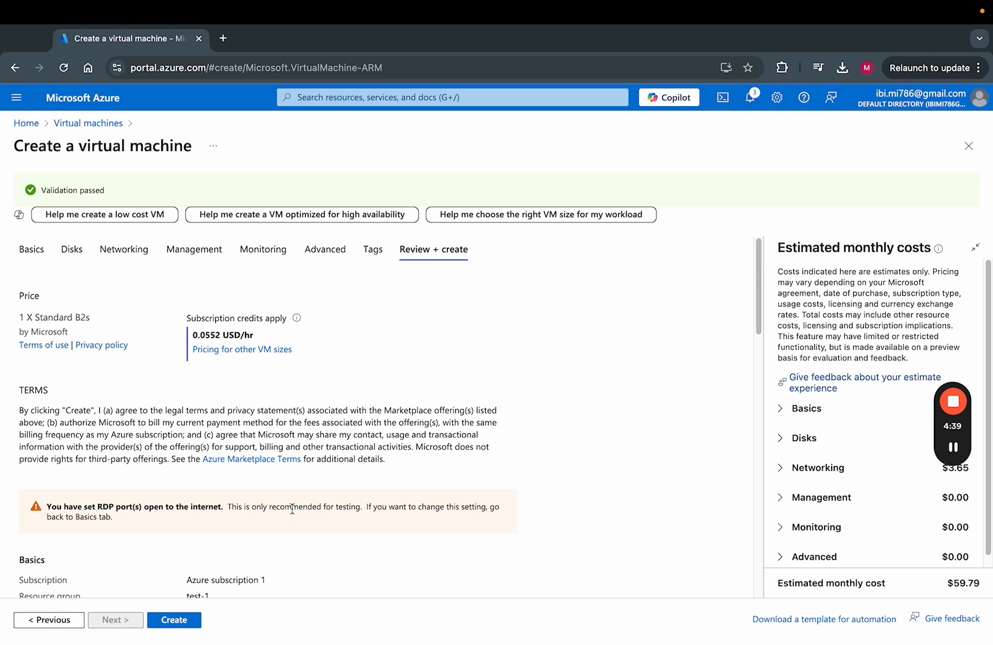
{"action": "left_click", "coordinate": [173, 621]}
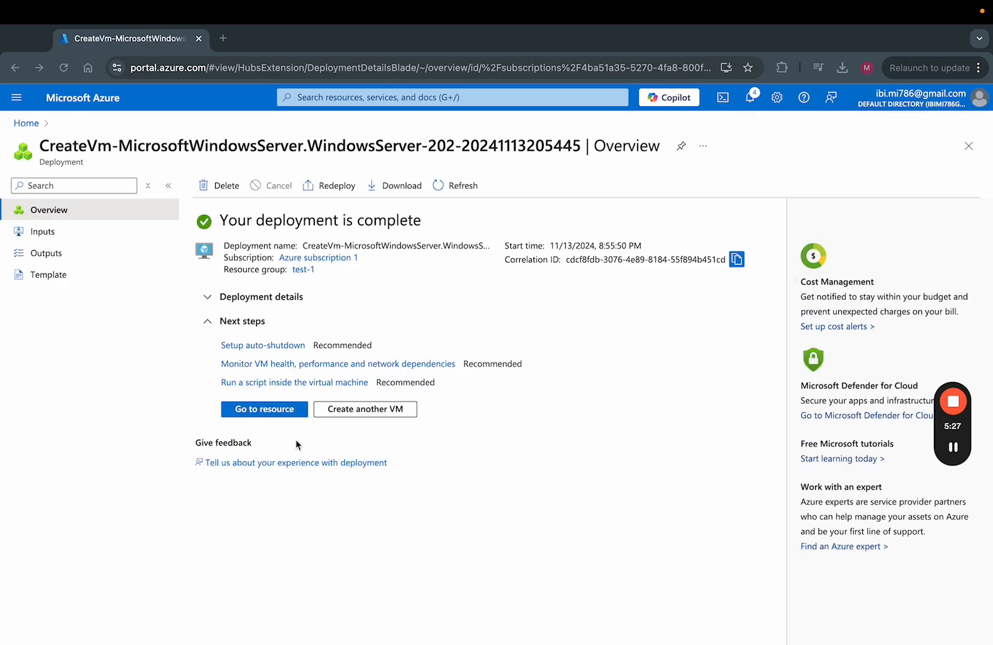
Download test-vm-file-shares.rdp from the VM's Connect page and launch it.
{"action": "left_click", "coordinate": [268, 412]}
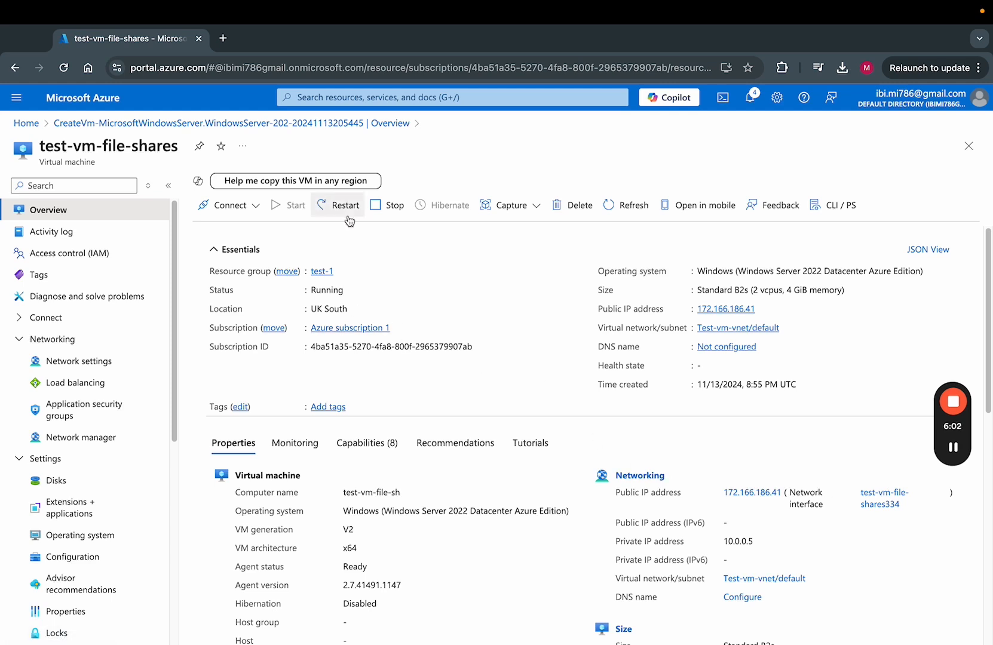
{"action": "left_click", "coordinate": [256, 206]}
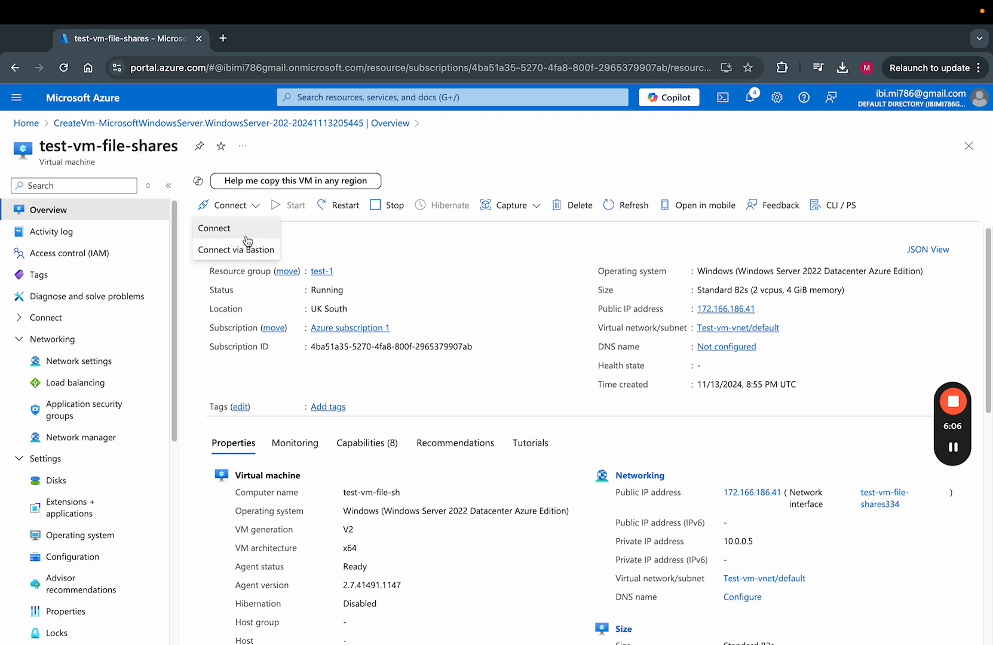
{"action": "left_click", "coordinate": [246, 231]}
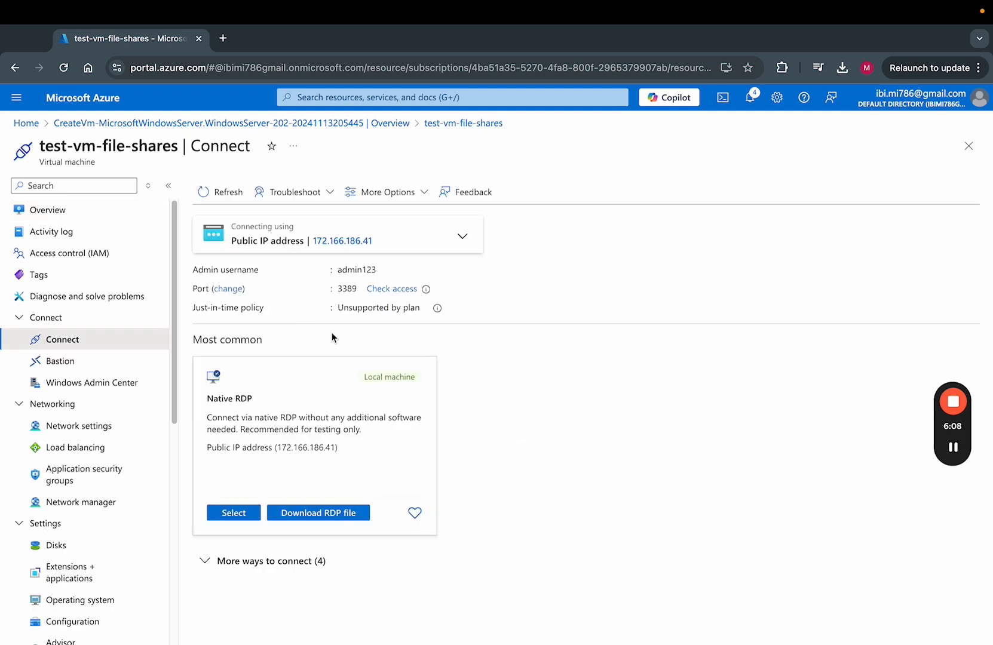
{"action": "left_click", "coordinate": [283, 567]}
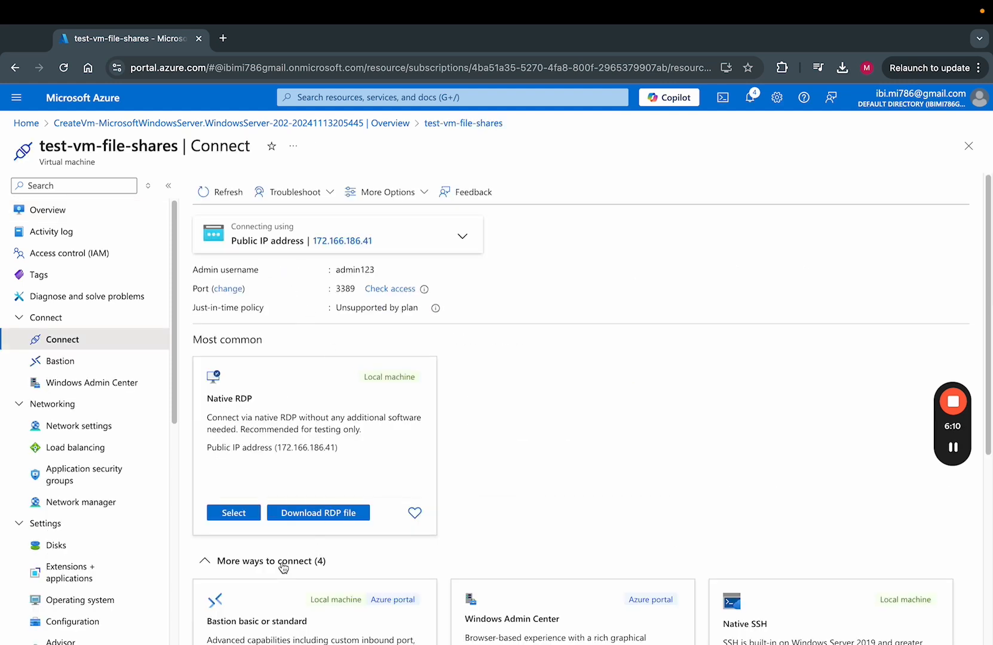
{"action": "left_click", "coordinate": [283, 566]}
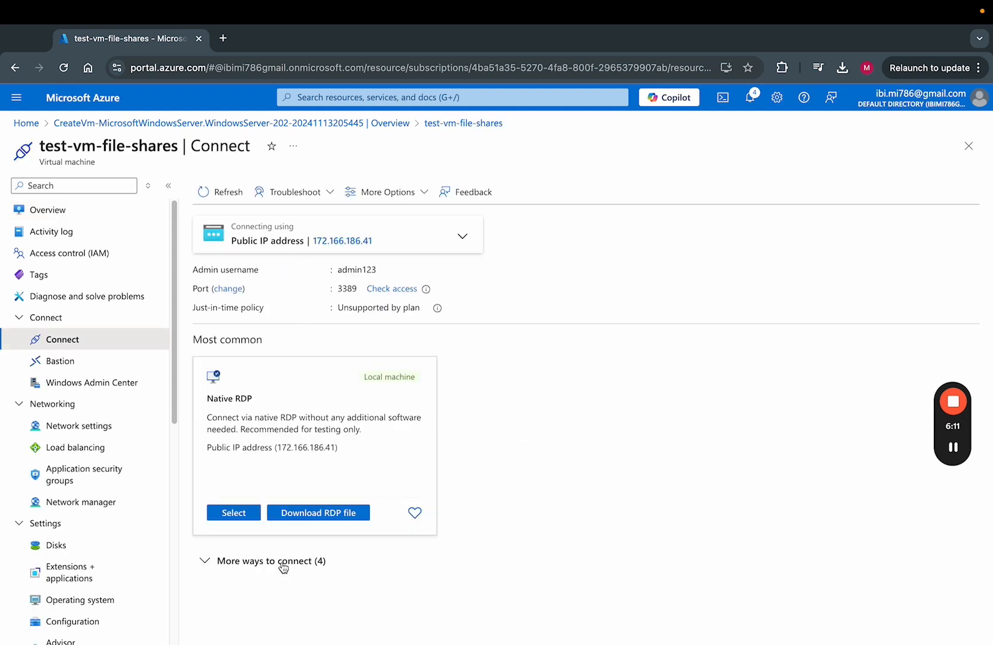
{"action": "left_click", "coordinate": [320, 520]}
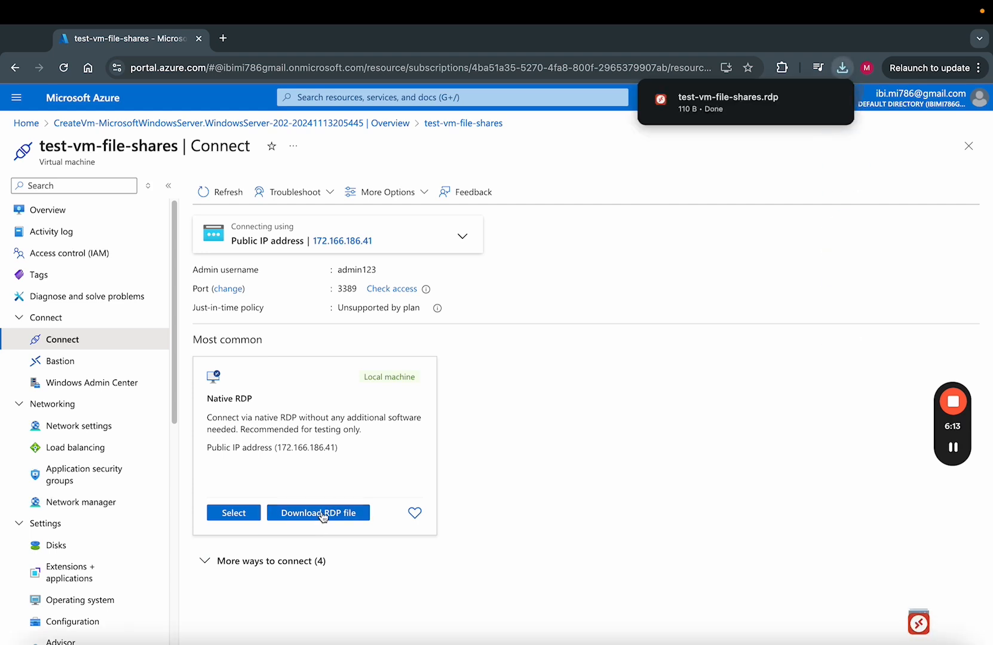
{"action": "left_click", "coordinate": [759, 115]}
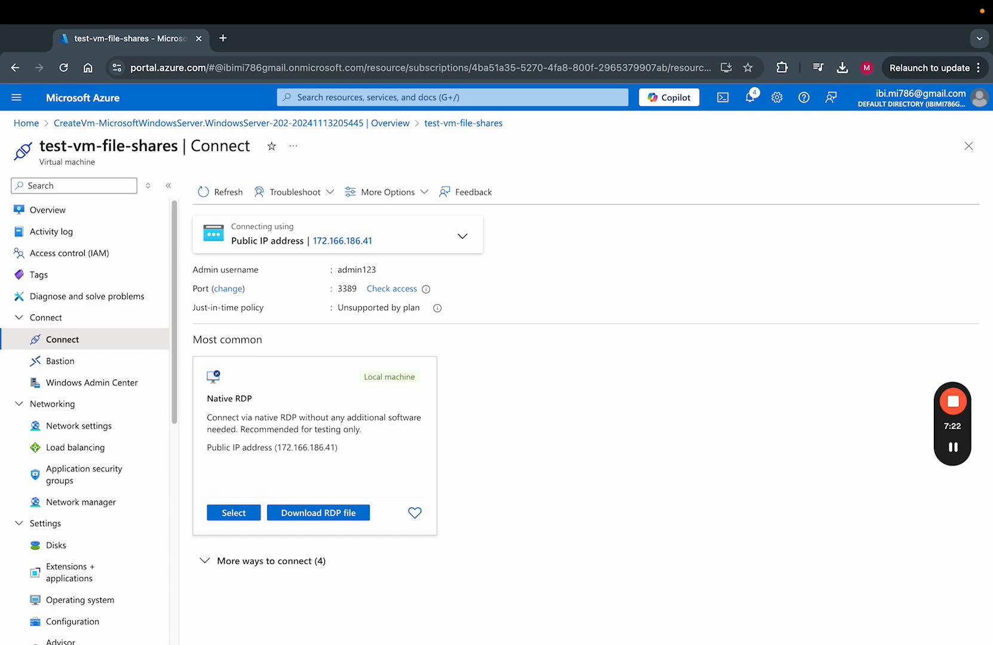
Dismiss the network and Admin Center prompts and minimize Server Manager on the VM.
{"action": "key", "text": "ctrl+Left"}
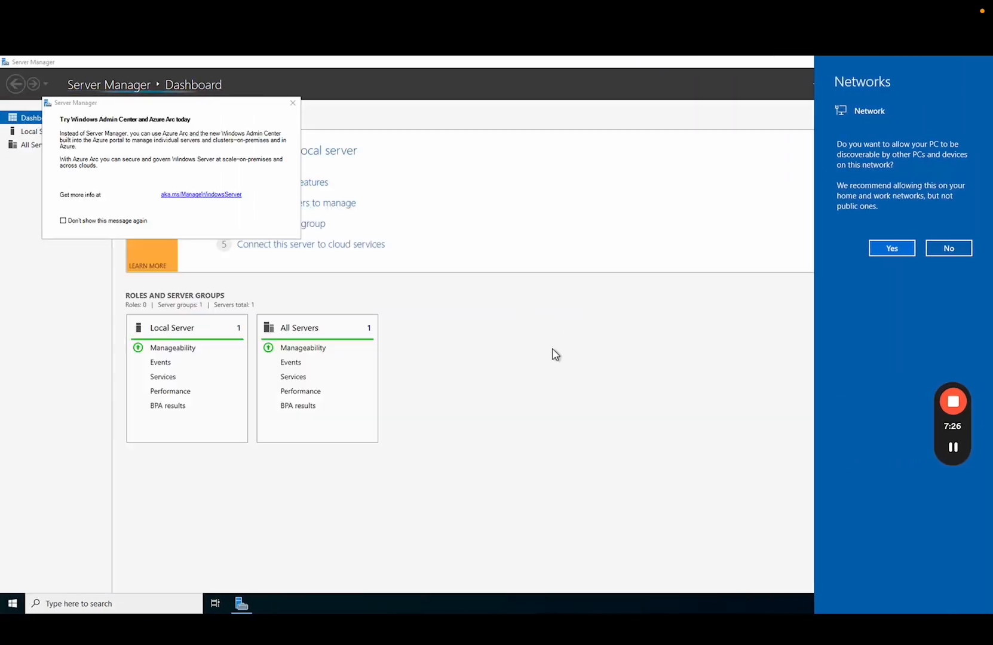
{"action": "left_click", "coordinate": [293, 104]}
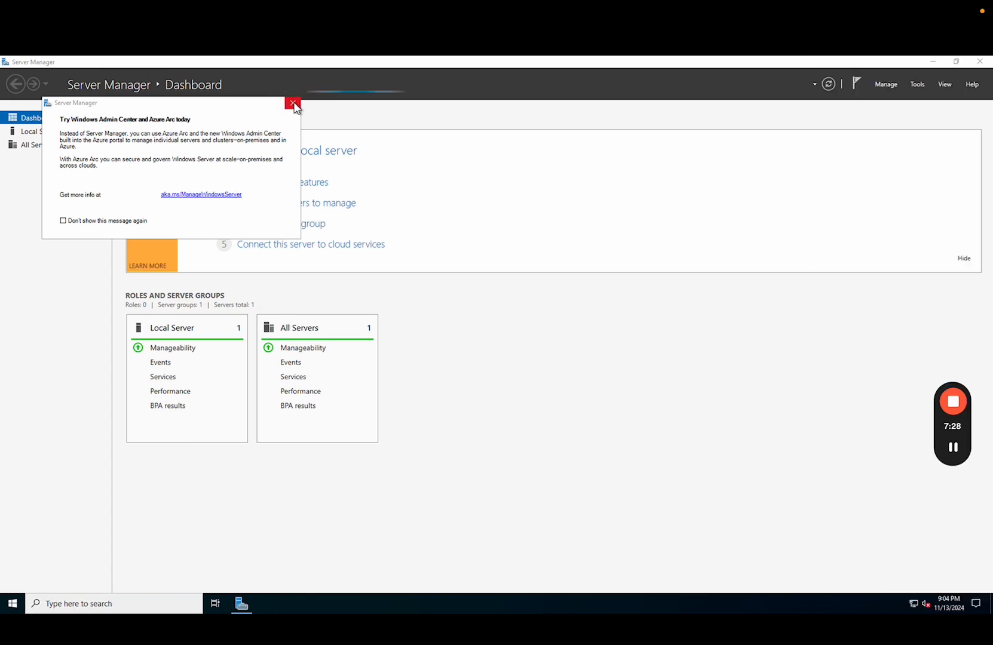
{"action": "left_click", "coordinate": [293, 104]}
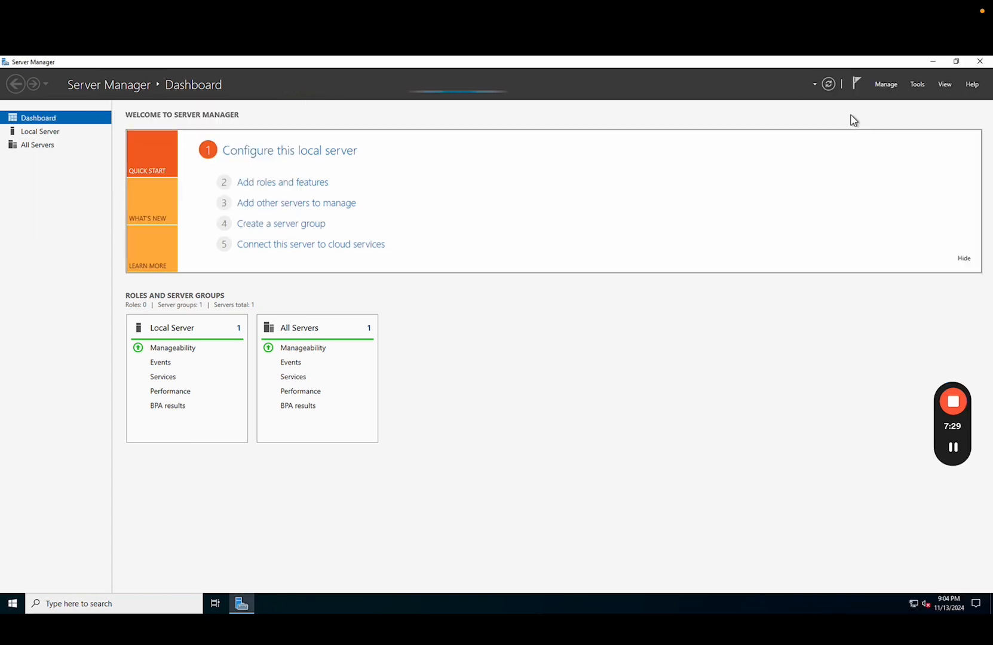
{"action": "left_click", "coordinate": [940, 62]}
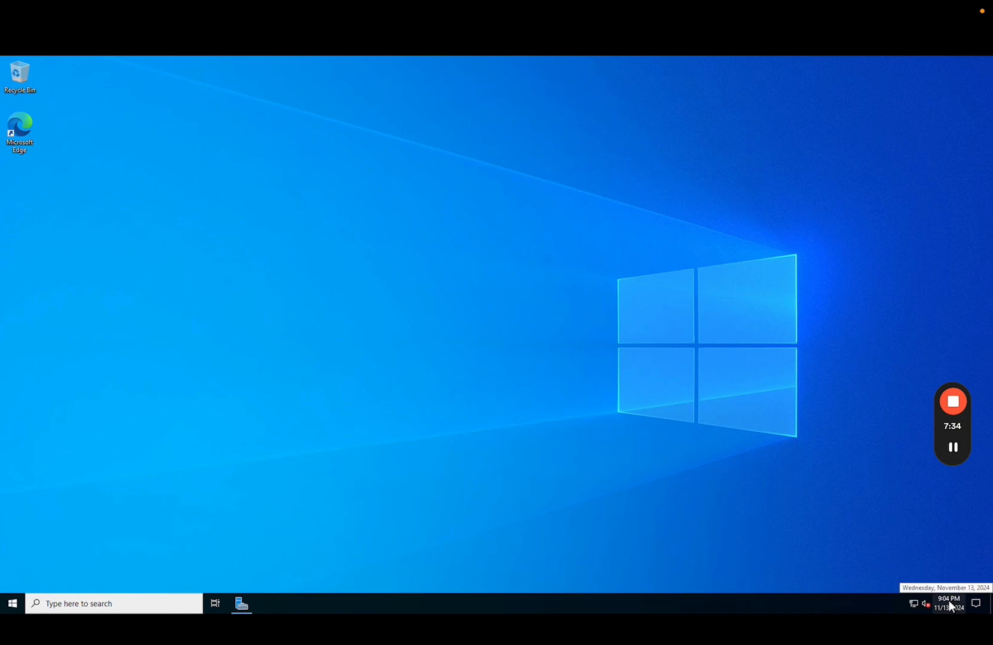
{"action": "left_click", "coordinate": [4, 600]}
{"action": "left_click", "coordinate": [478, 385]}
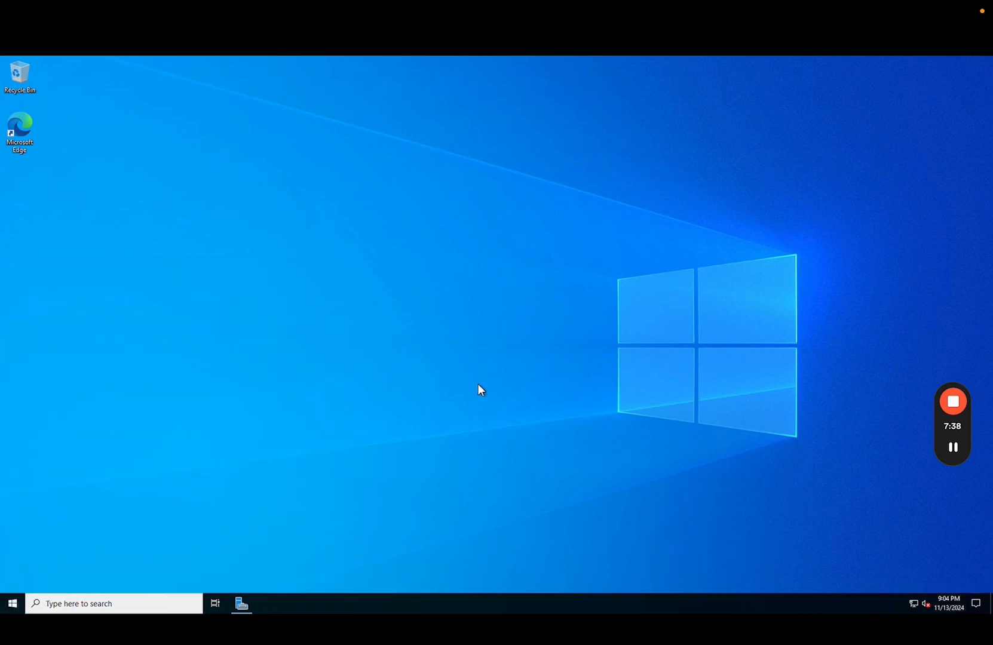
{"action": "key", "text": "ctrl+Right"}
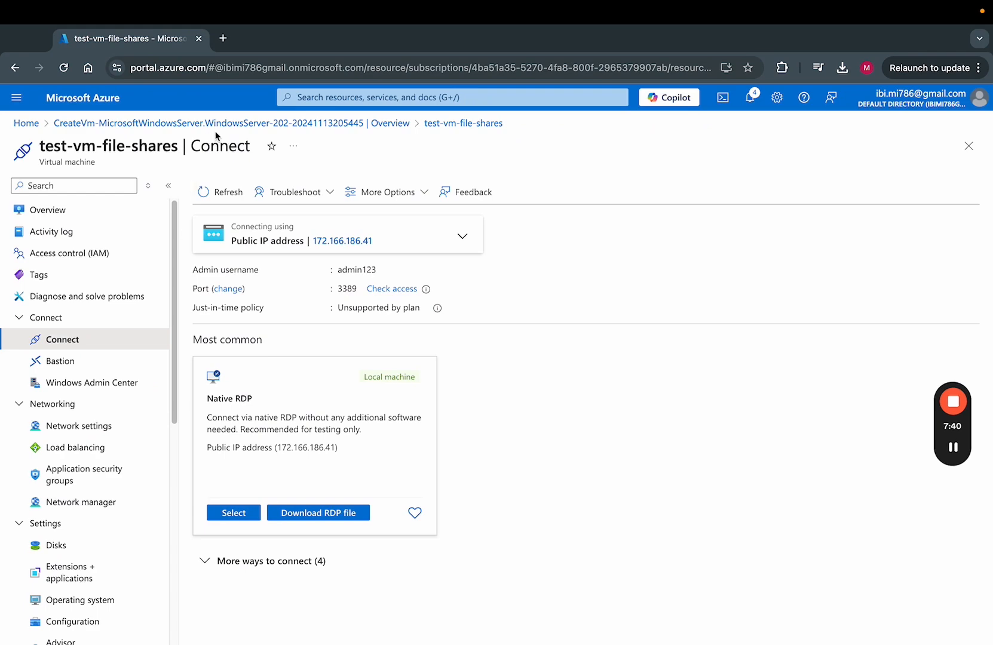
Go through Storage accounts to fileshareforme's File shares and open the fileshares share.
{"action": "left_click", "coordinate": [331, 99]}
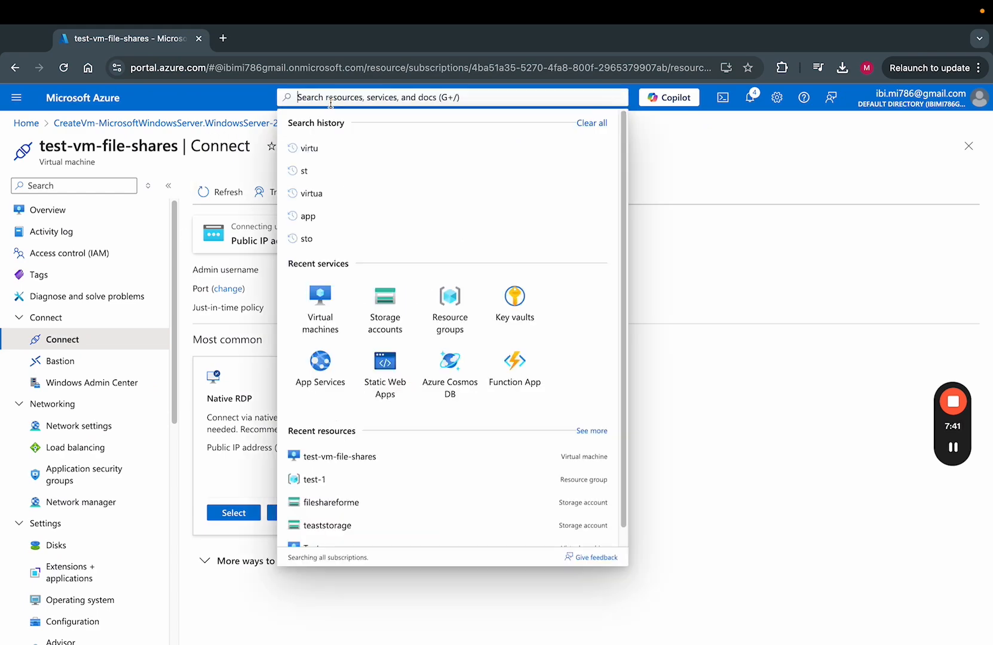
{"action": "left_click", "coordinate": [371, 299]}
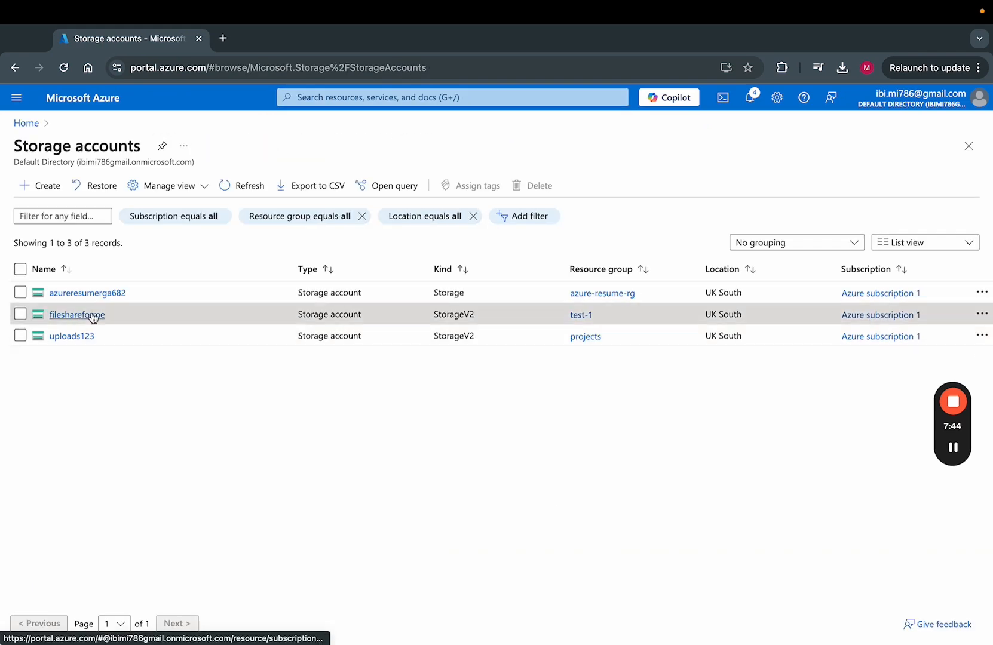
{"action": "left_click", "coordinate": [96, 316]}
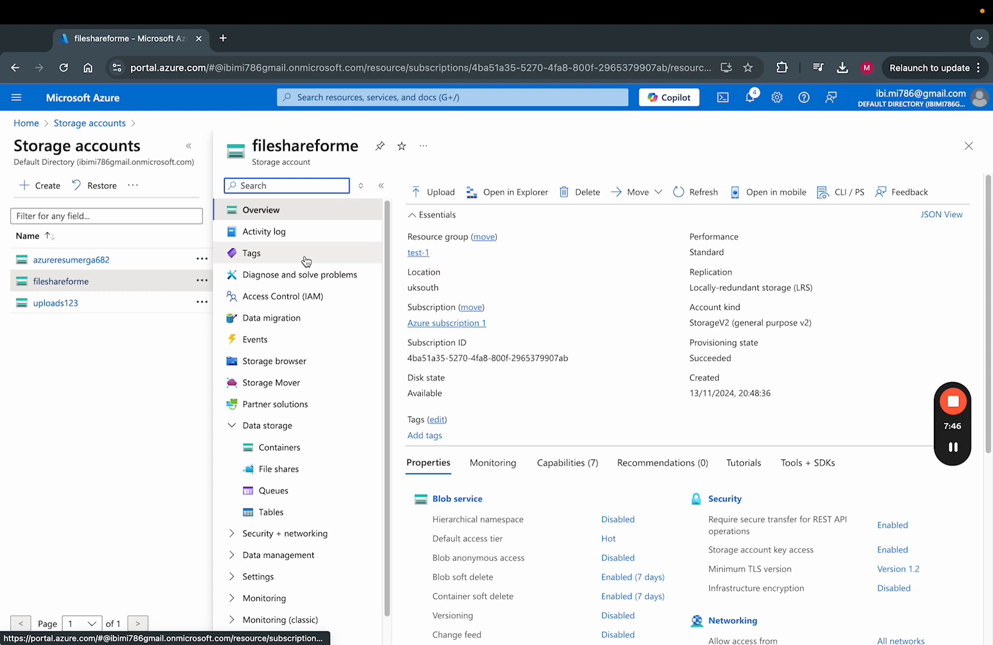
{"action": "left_click", "coordinate": [281, 471]}
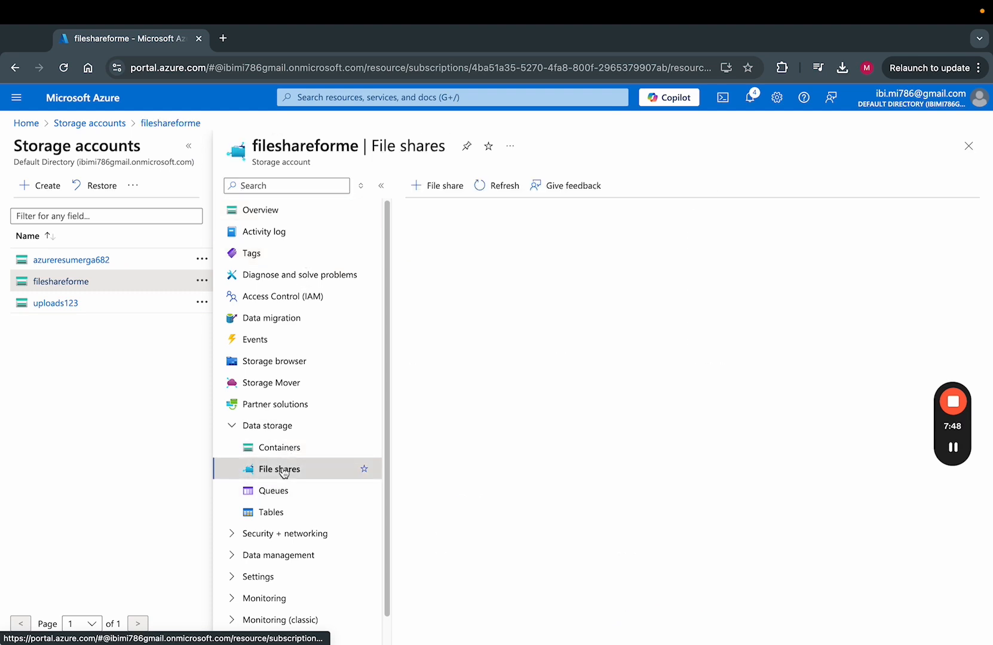
{"action": "left_click", "coordinate": [451, 361]}
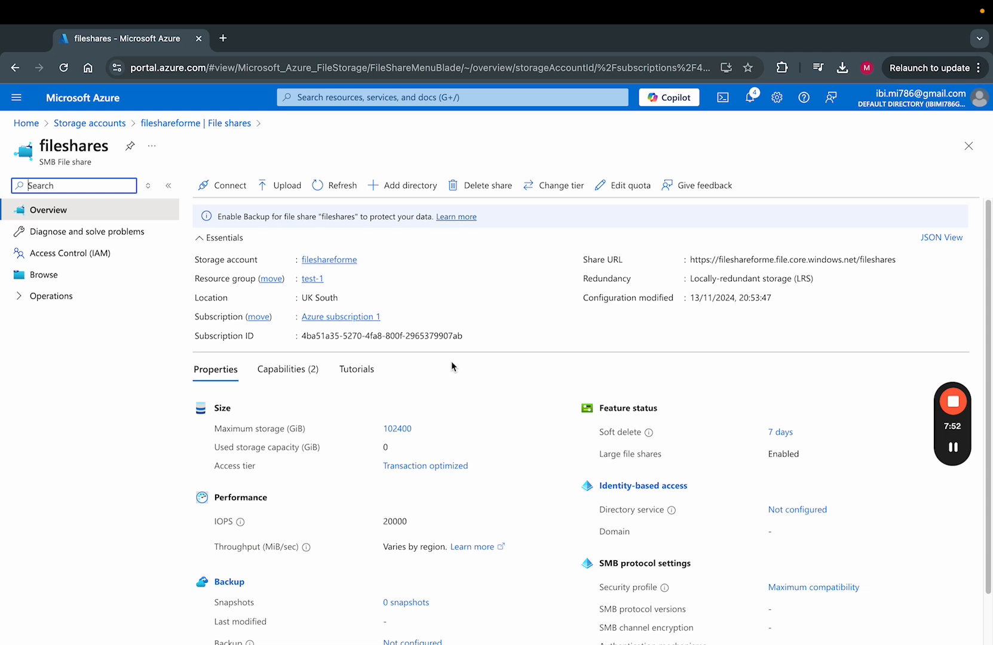
Choose drive letter A and copy the storage-key PowerShell mount script for fileshares.
{"action": "left_click", "coordinate": [221, 199]}
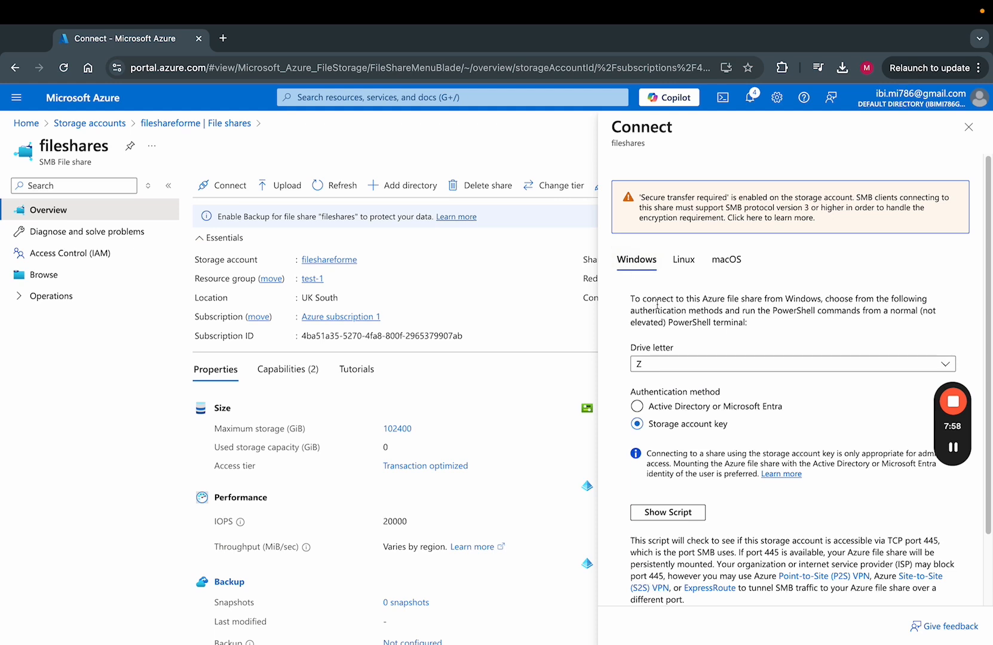
{"action": "left_click", "coordinate": [723, 367]}
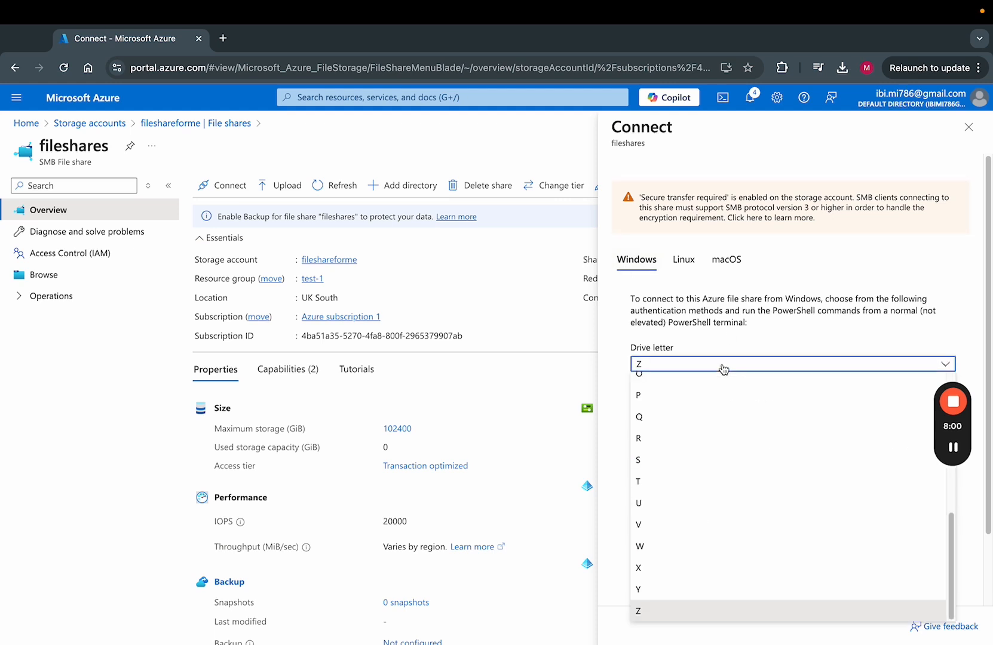
{"action": "scroll", "coordinate": [702, 441], "scroll_direction": "up", "scroll_amount": 5}
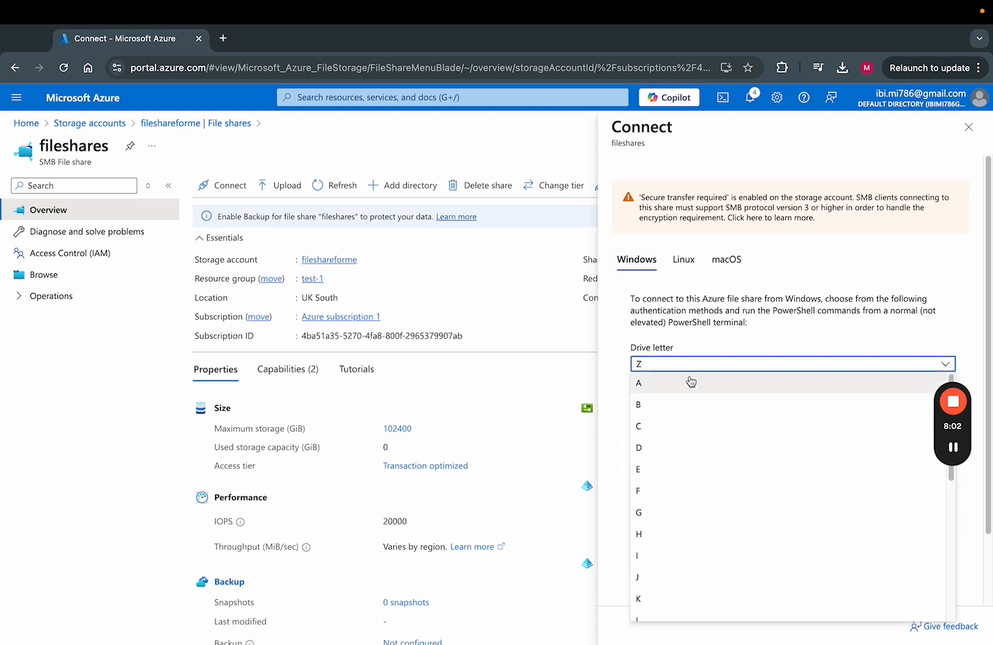
{"action": "left_click", "coordinate": [738, 389]}
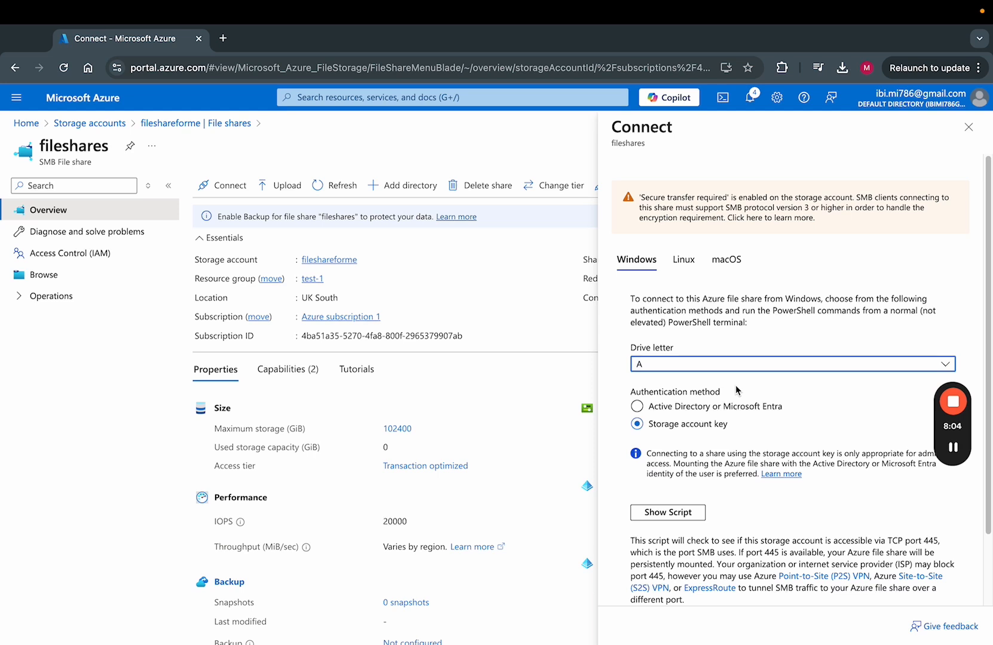
{"action": "scroll", "coordinate": [737, 389], "scroll_direction": "down", "scroll_amount": 1}
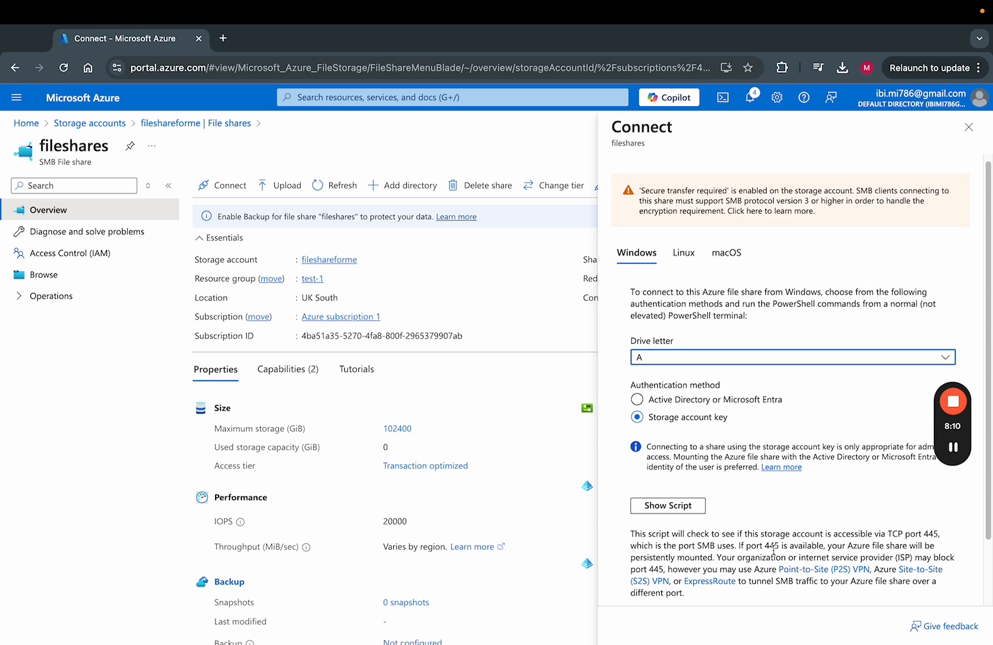
{"action": "left_click", "coordinate": [668, 506]}
{"action": "scroll", "coordinate": [676, 509], "scroll_direction": "down", "scroll_amount": 5}
{"action": "scroll", "coordinate": [676, 509], "scroll_direction": "up", "scroll_amount": 3}
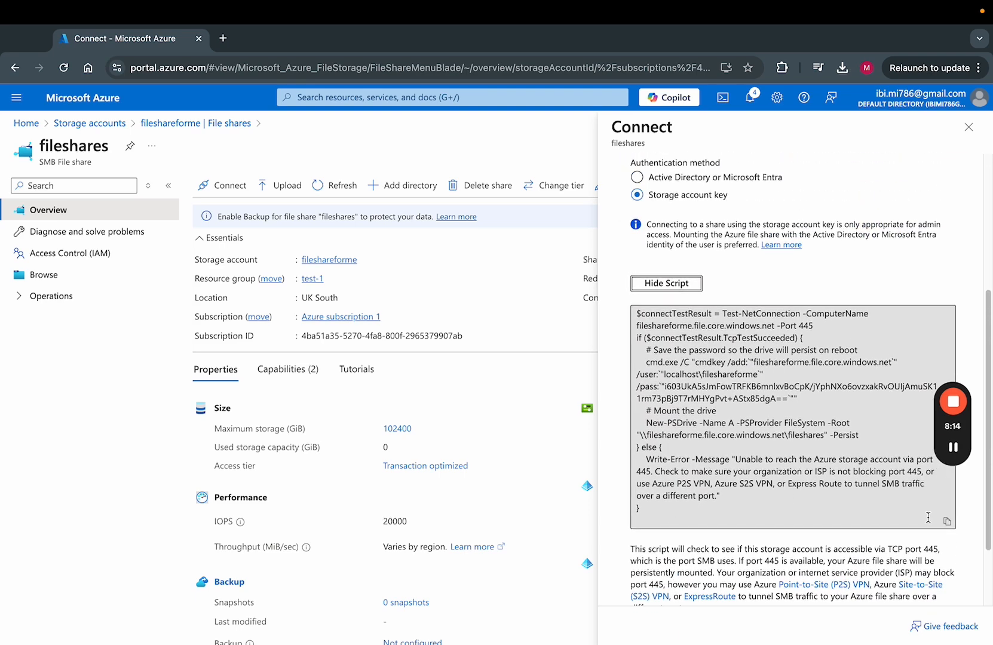
{"action": "left_click", "coordinate": [946, 522]}
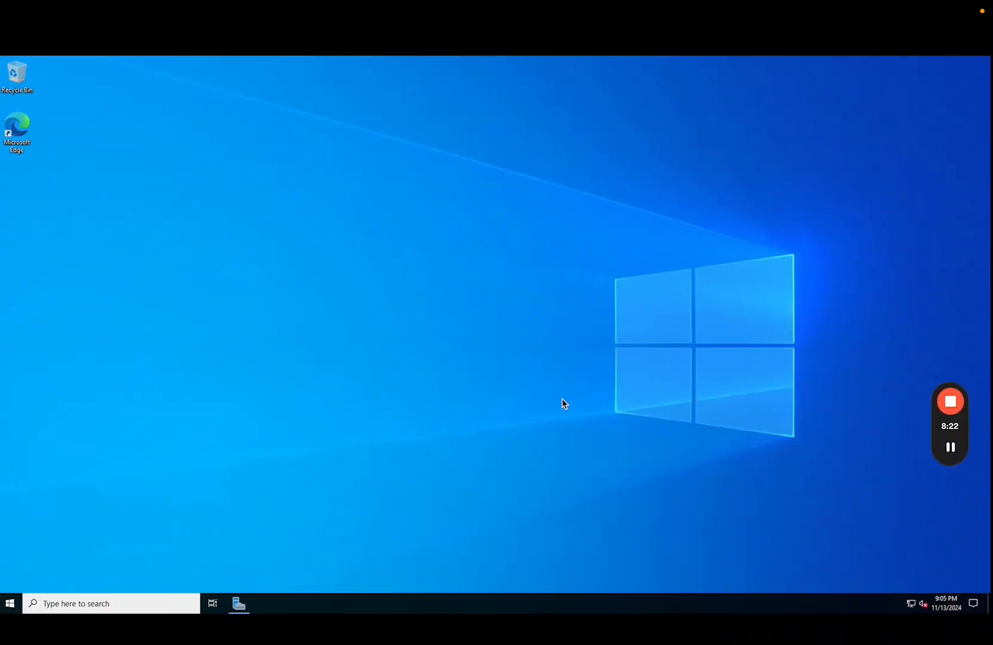
Launch Windows PowerShell (Admin) from the Start button's quick menu.
{"action": "left_click", "coordinate": [10, 603]}
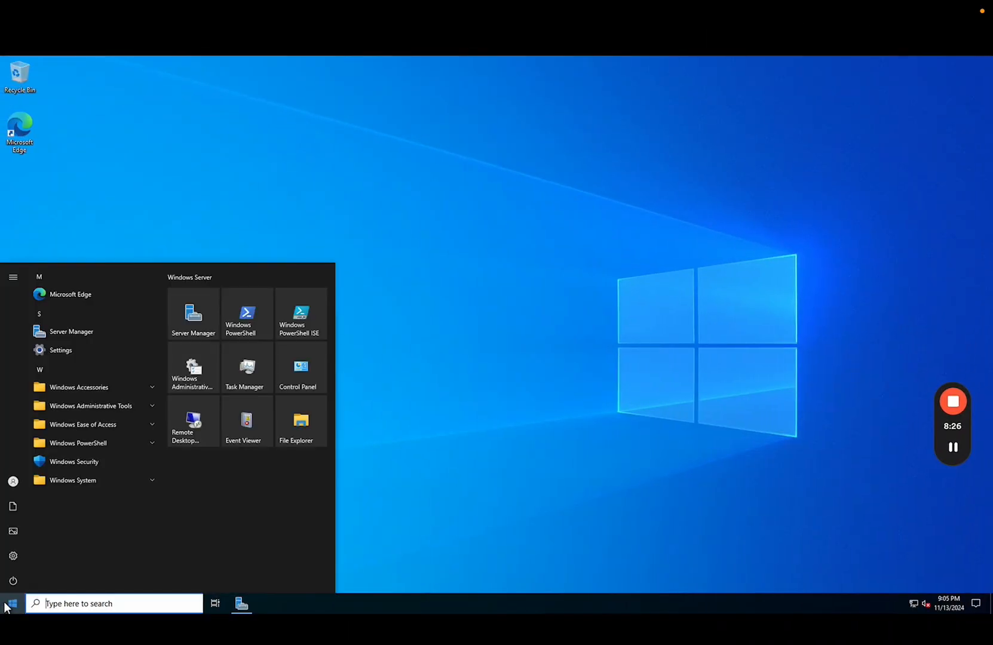
{"action": "type", "text": "po"}
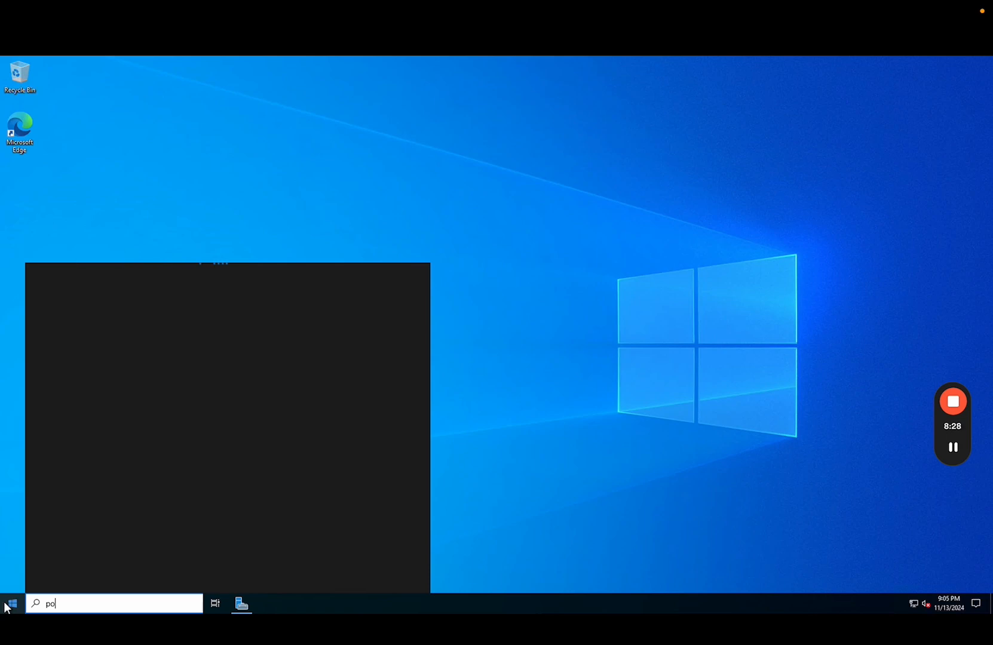
{"action": "right_click", "coordinate": [9, 605]}
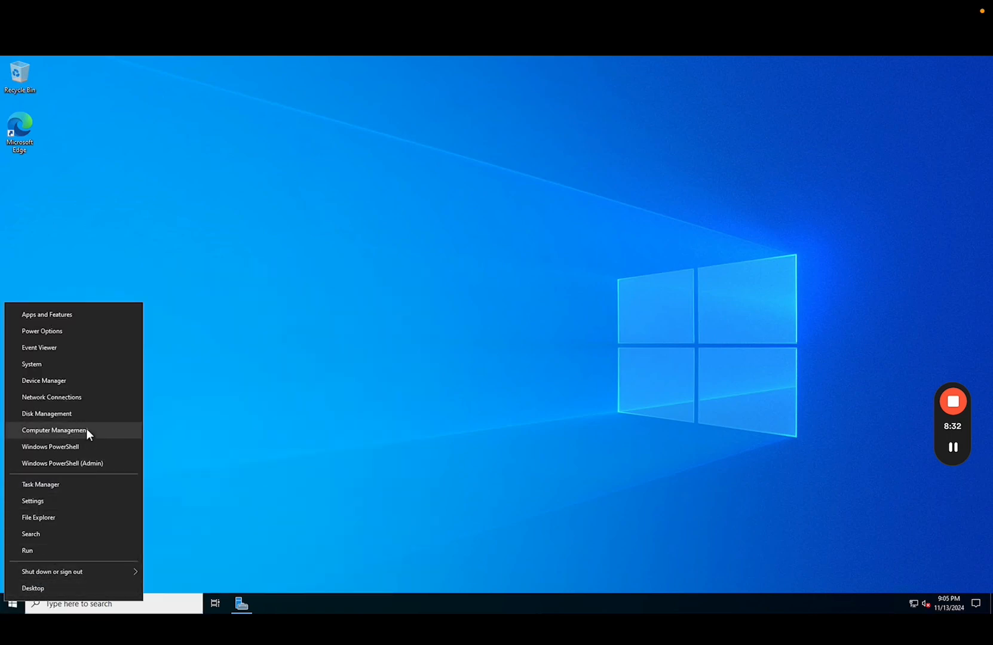
{"action": "left_click", "coordinate": [84, 453]}
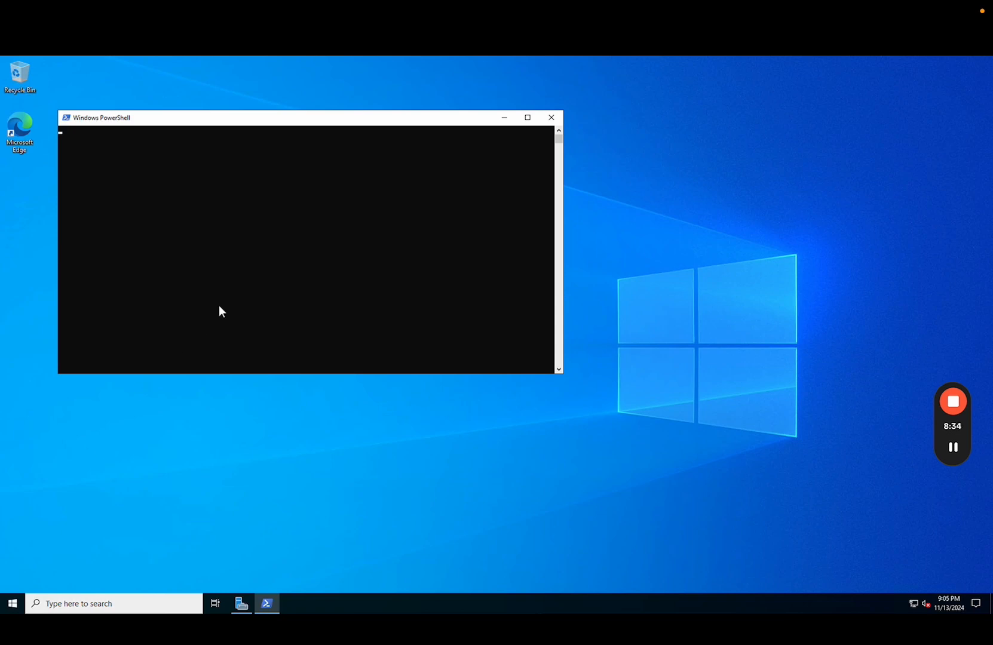
Paste and run the mount script to map drive A, then close PowerShell.
{"action": "left_click_drag", "start_coordinate": [281, 122], "coordinate": [409, 121]}
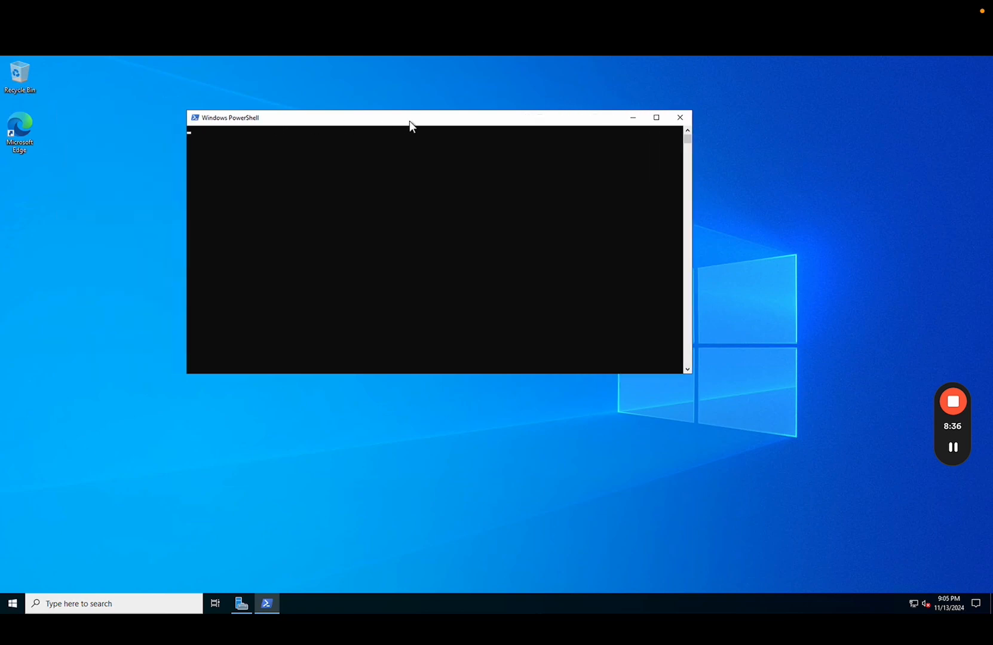
{"action": "key", "text": "ctrl+v"}
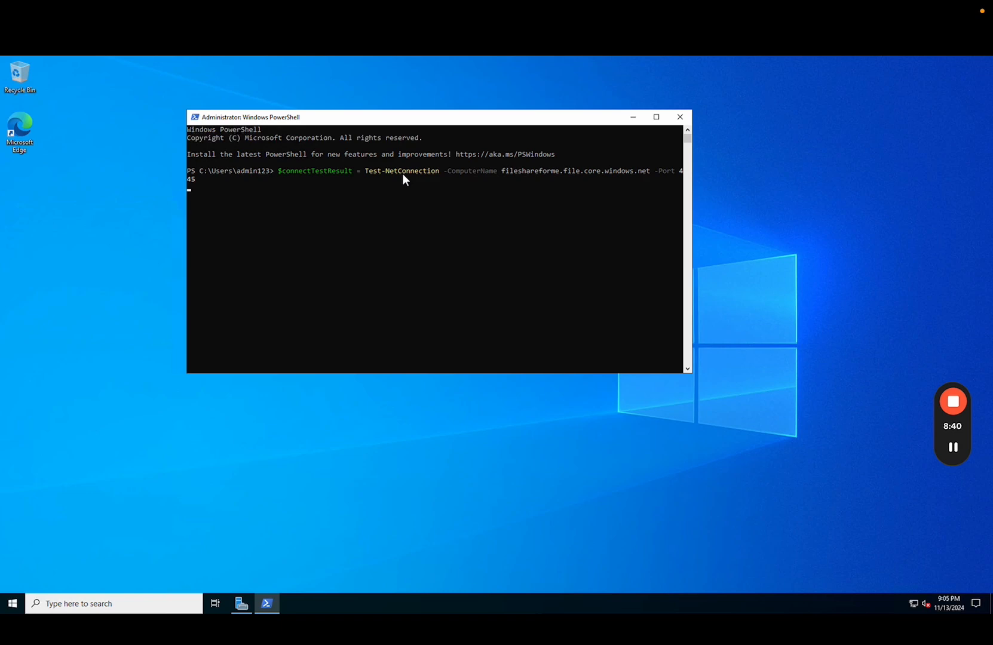
{"action": "double_click", "coordinate": [424, 118]}
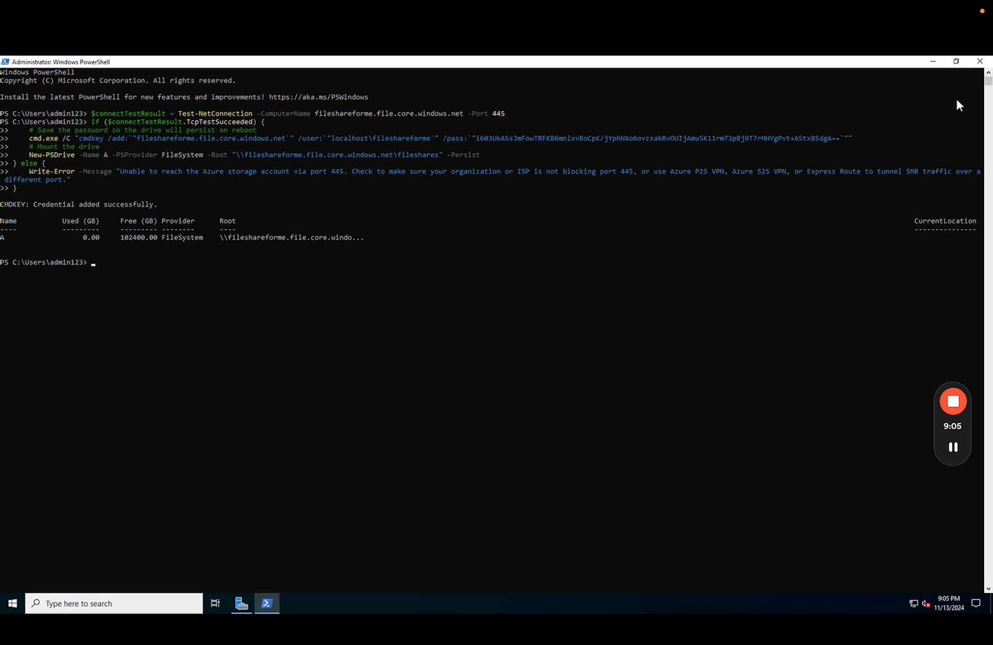
{"action": "left_click", "coordinate": [980, 61]}
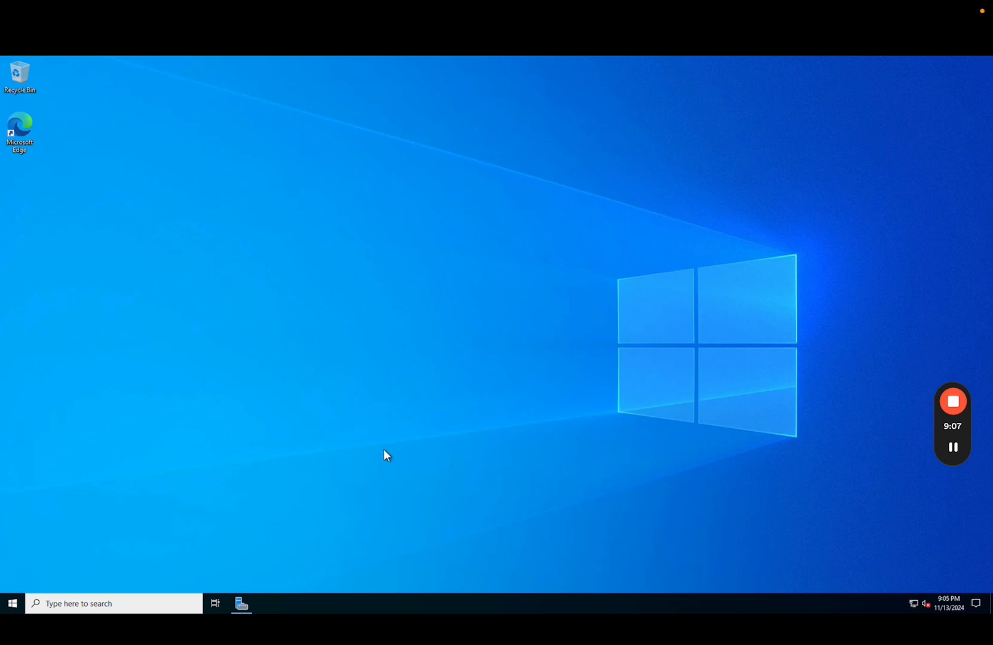
{"action": "left_click", "coordinate": [12, 603]}
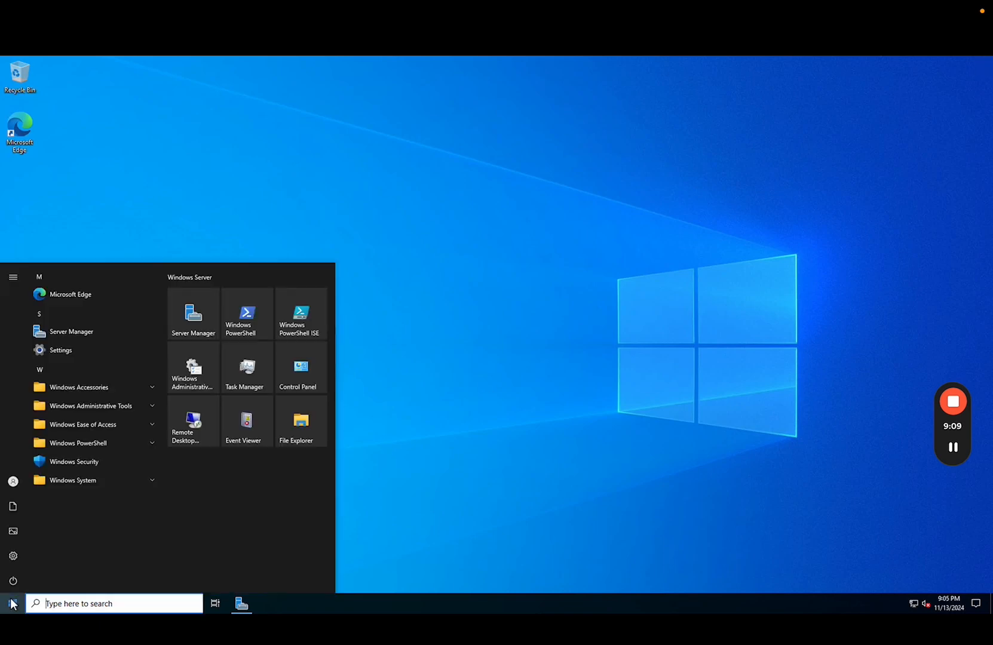
Open All Things.png from the mapped A: fileshares drive in a maximized Paint window.
{"action": "left_click", "coordinate": [297, 435]}
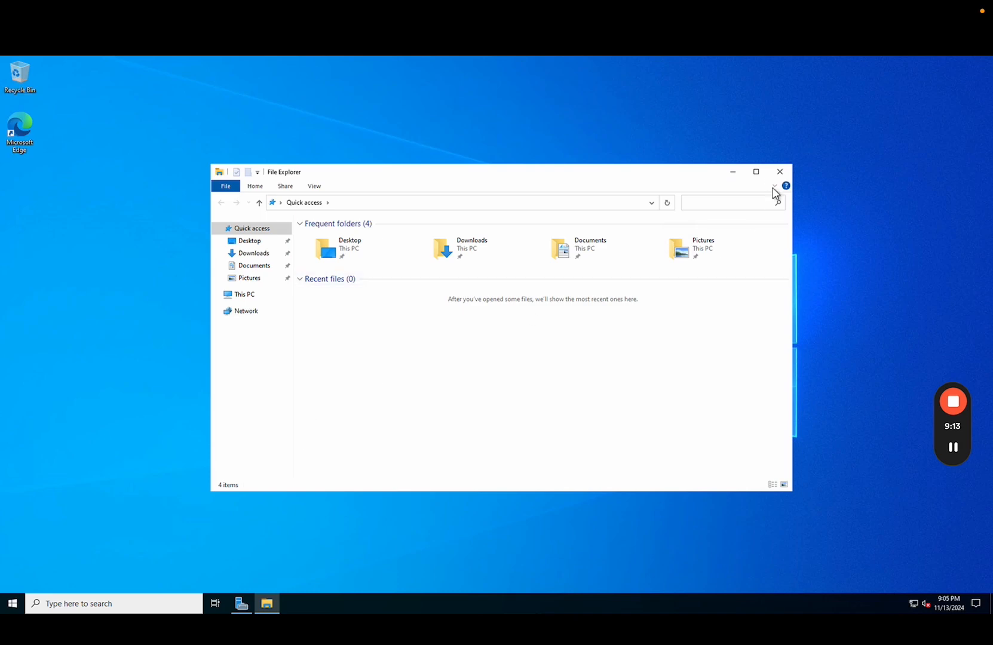
{"action": "left_click", "coordinate": [758, 173]}
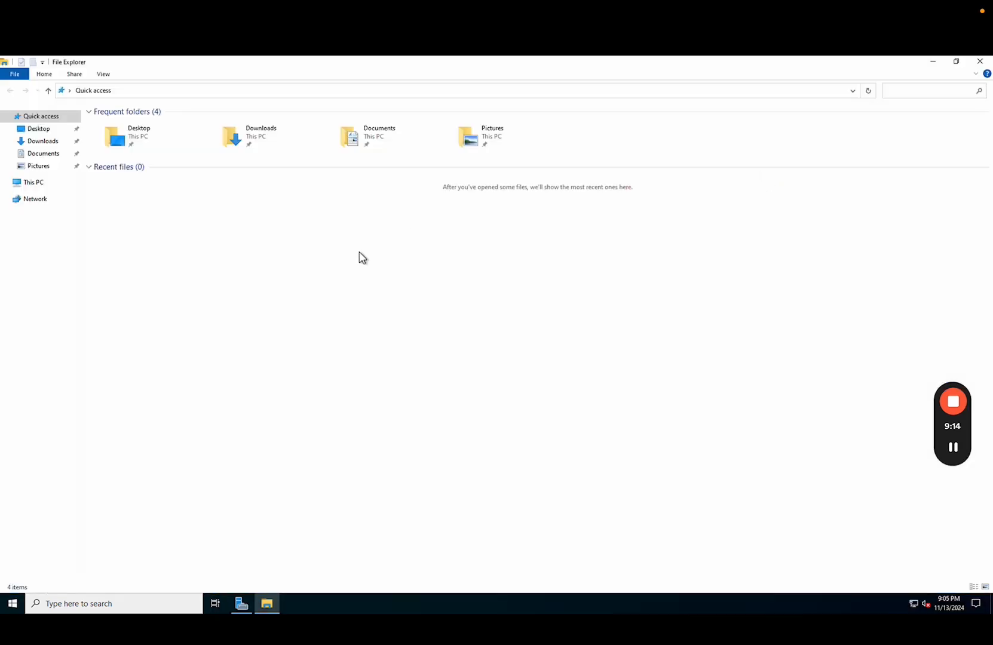
{"action": "left_click", "coordinate": [20, 188]}
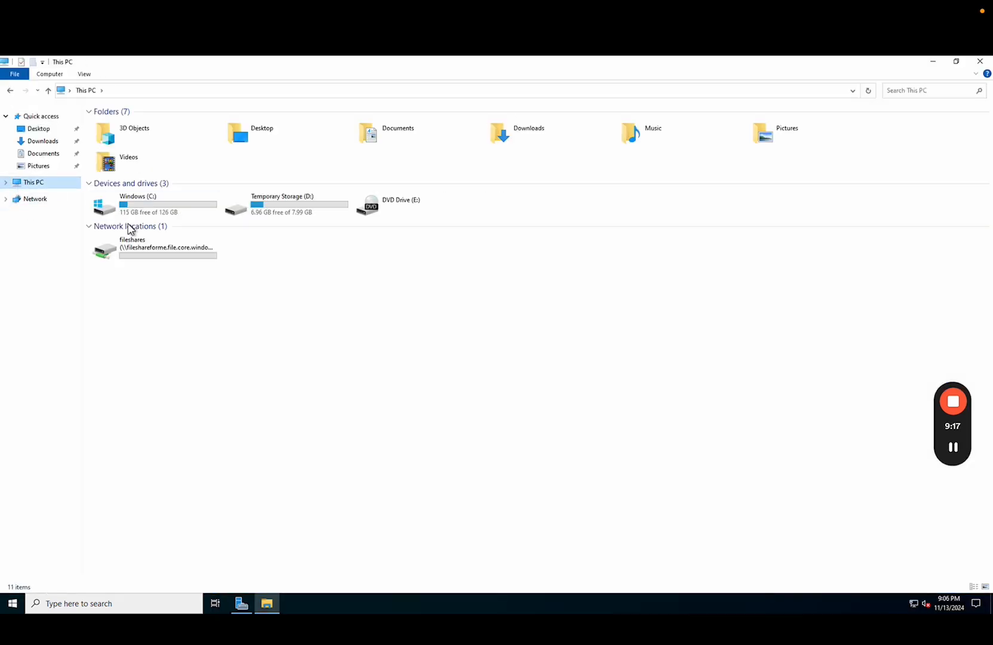
{"action": "double_click", "coordinate": [176, 254]}
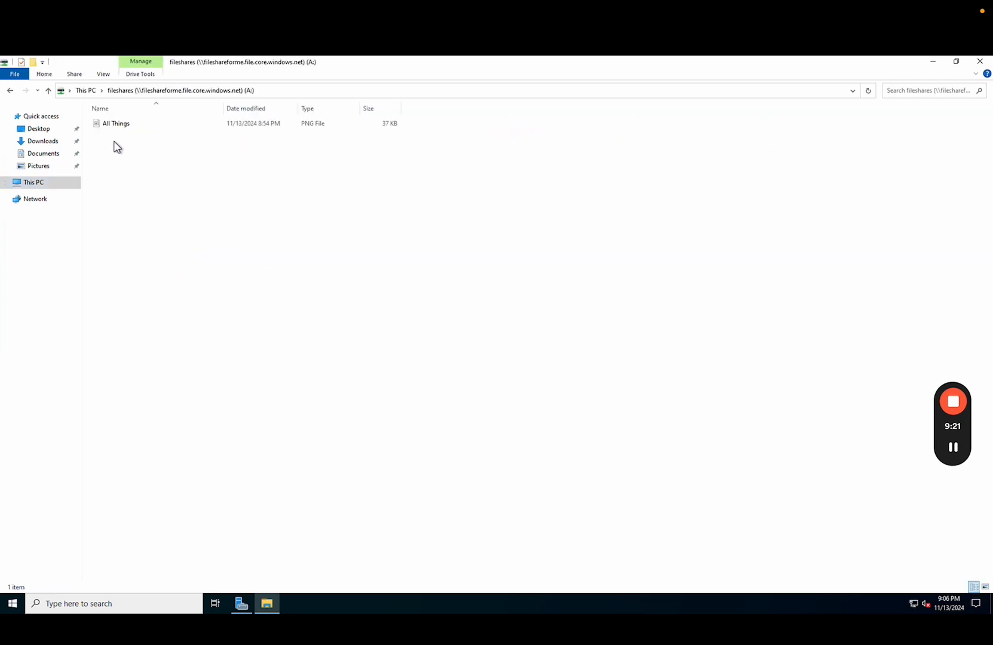
{"action": "left_click", "coordinate": [144, 125]}
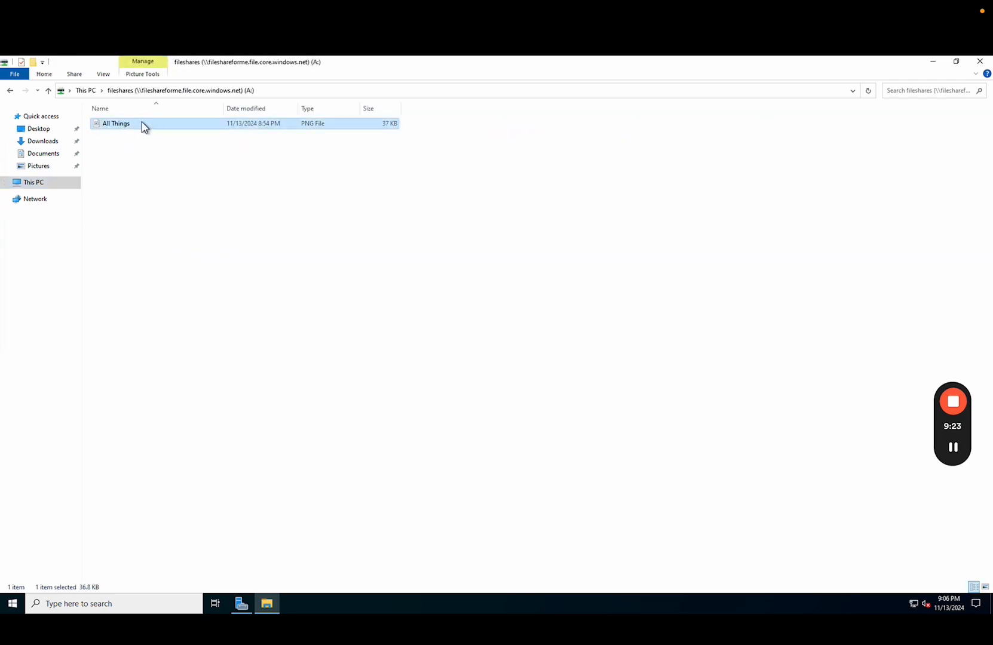
{"action": "double_click", "coordinate": [144, 124]}
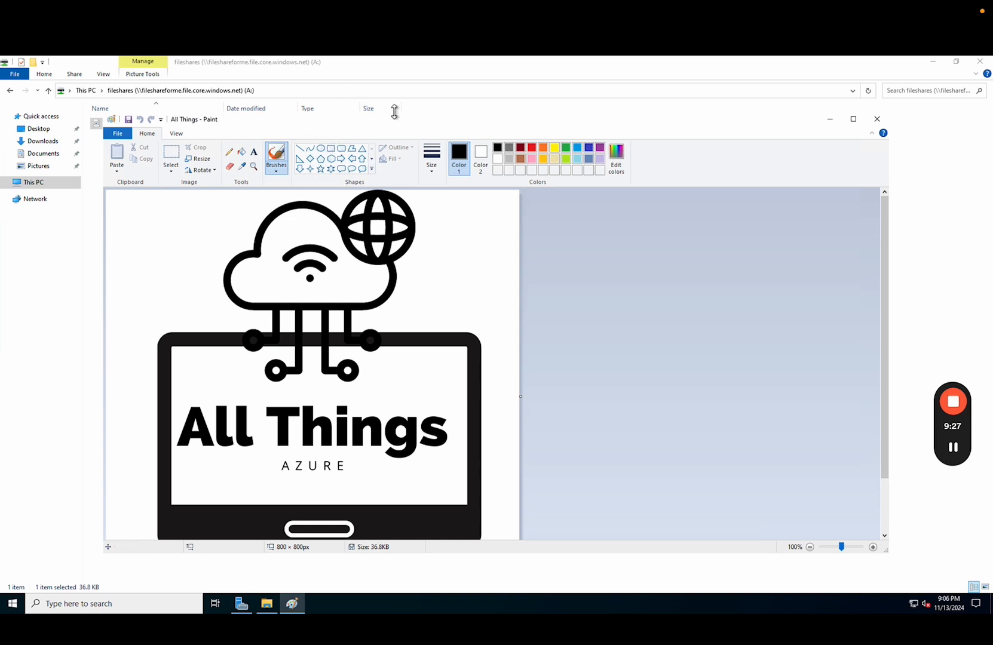
{"action": "left_click", "coordinate": [854, 120]}
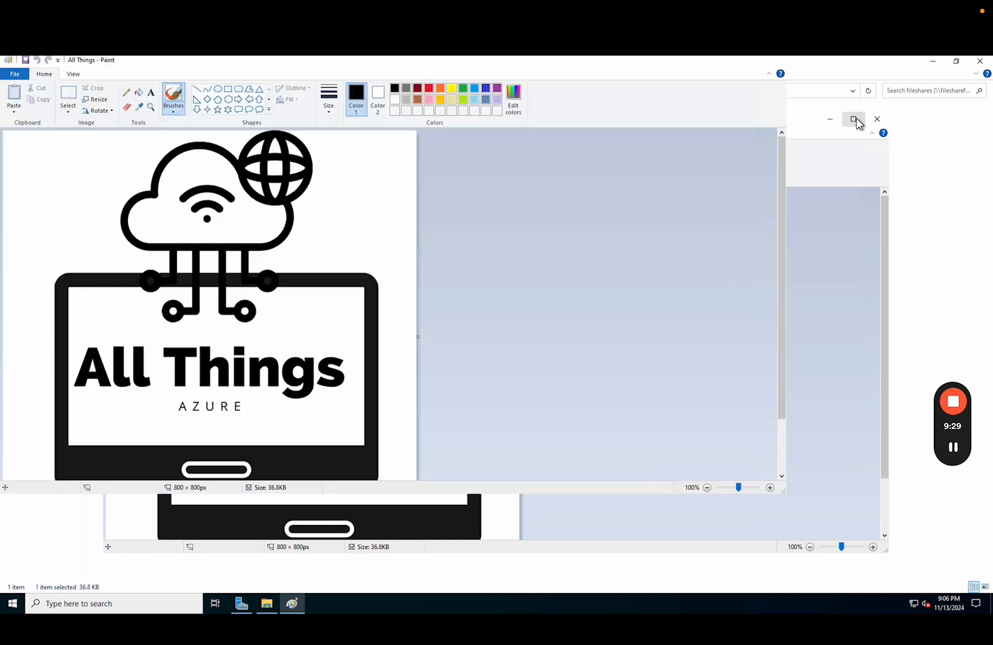
Close Paint and add a manual fileshares snapshot commented 'first one'.
{"action": "left_click", "coordinate": [982, 62]}
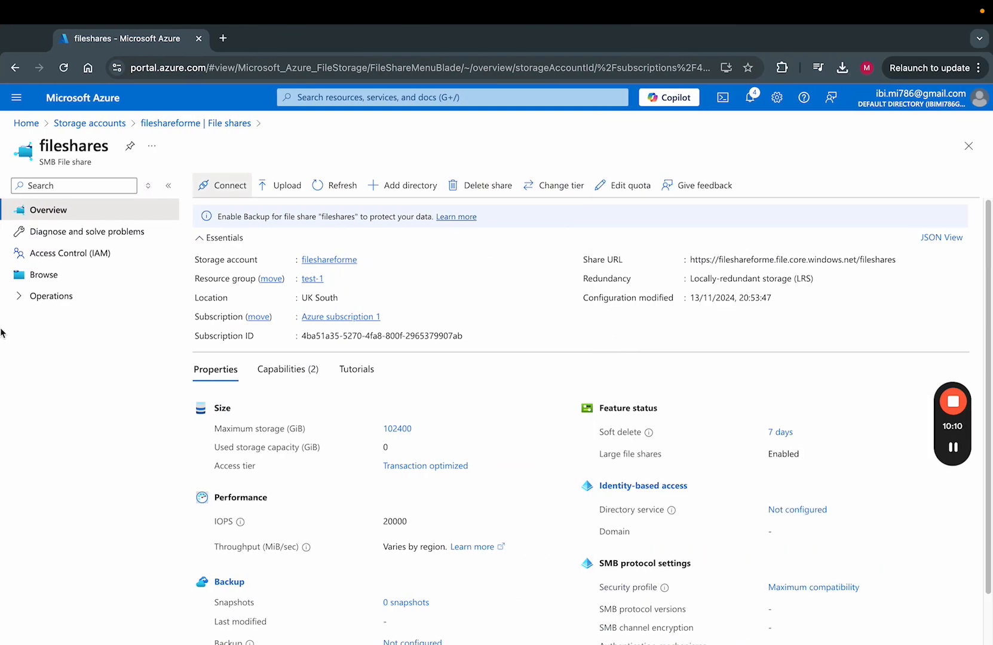
{"action": "left_click", "coordinate": [71, 299]}
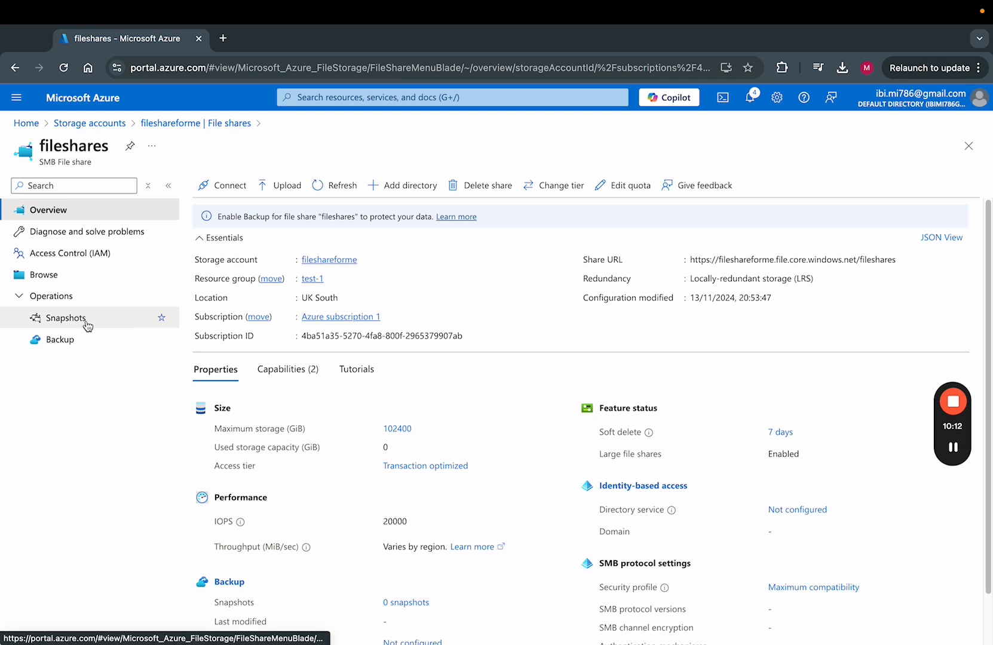
{"action": "left_click", "coordinate": [84, 323]}
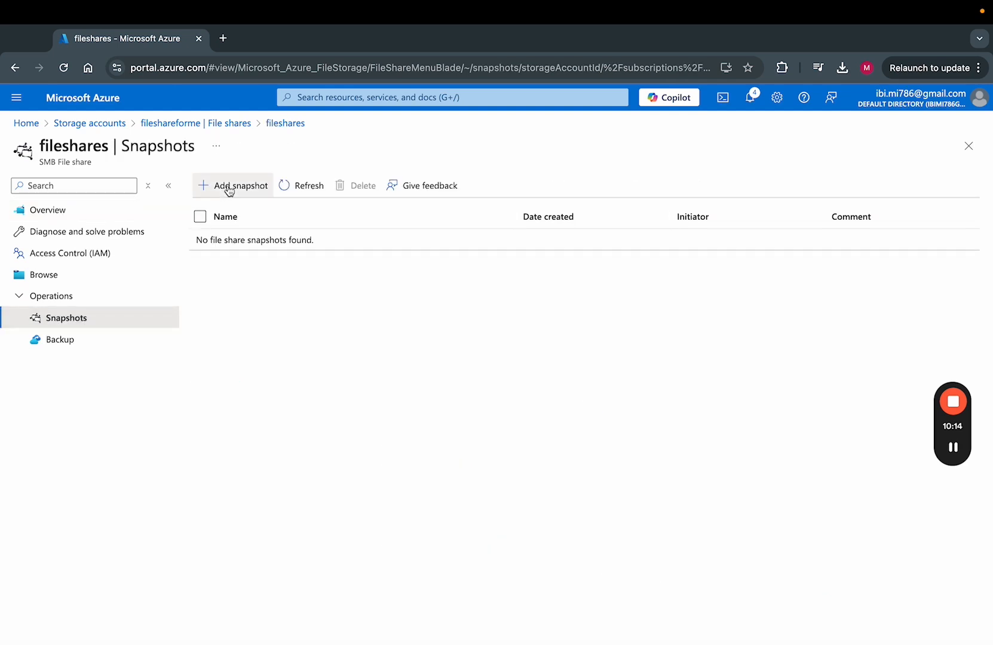
{"action": "left_click", "coordinate": [228, 190]}
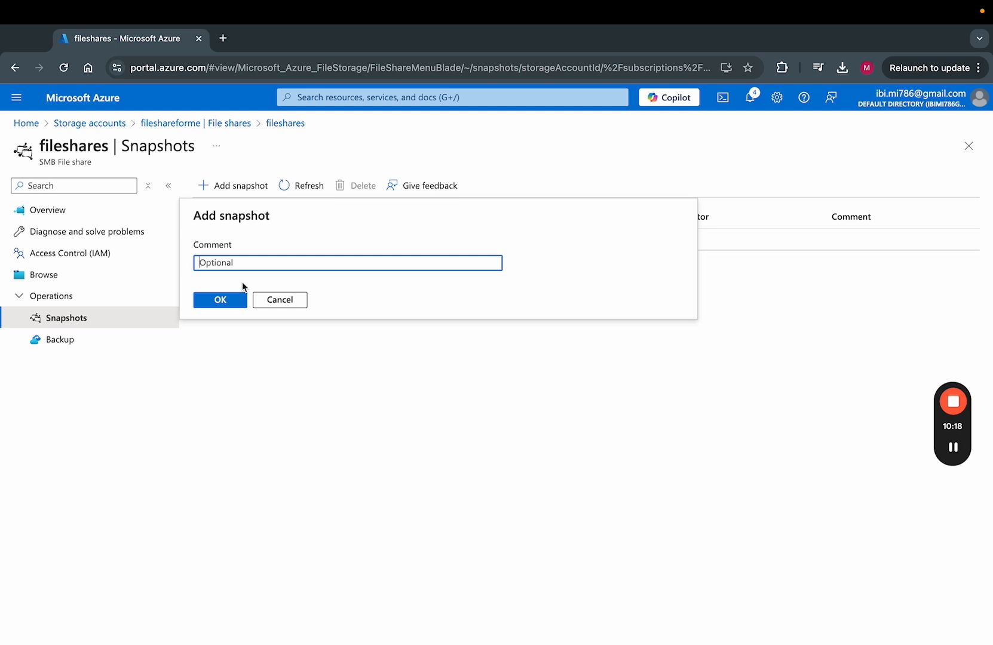
{"action": "type", "text": "first one"}
{"action": "left_click", "coordinate": [215, 310]}
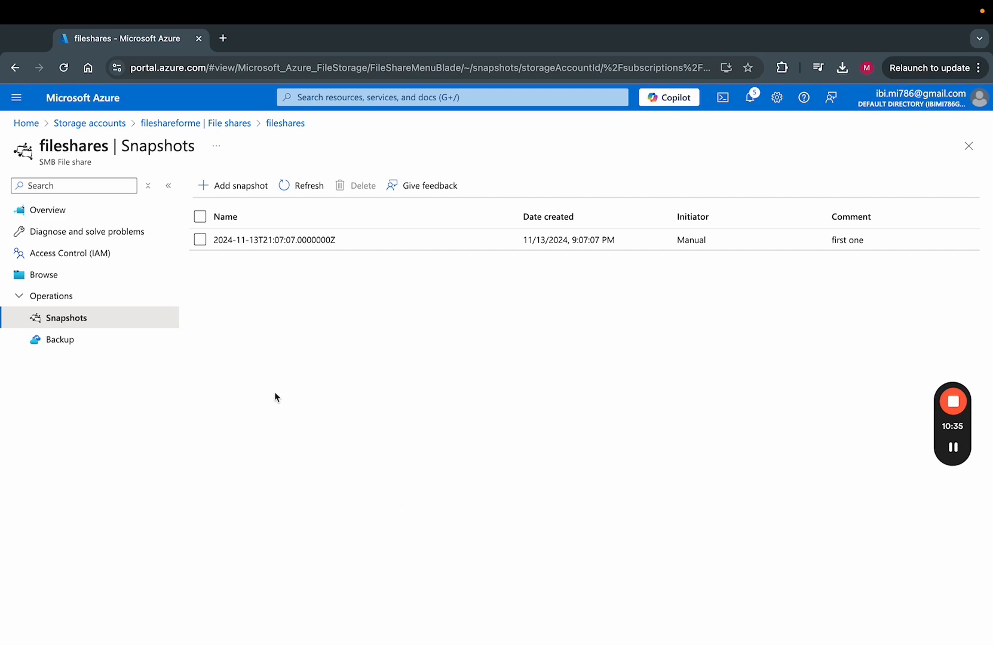
{"action": "key", "text": "ctrl+Left"}
Reopen the All Things image from drive A in Paint.
{"action": "left_click", "coordinate": [308, 240]}
{"action": "right_click", "coordinate": [308, 238]}
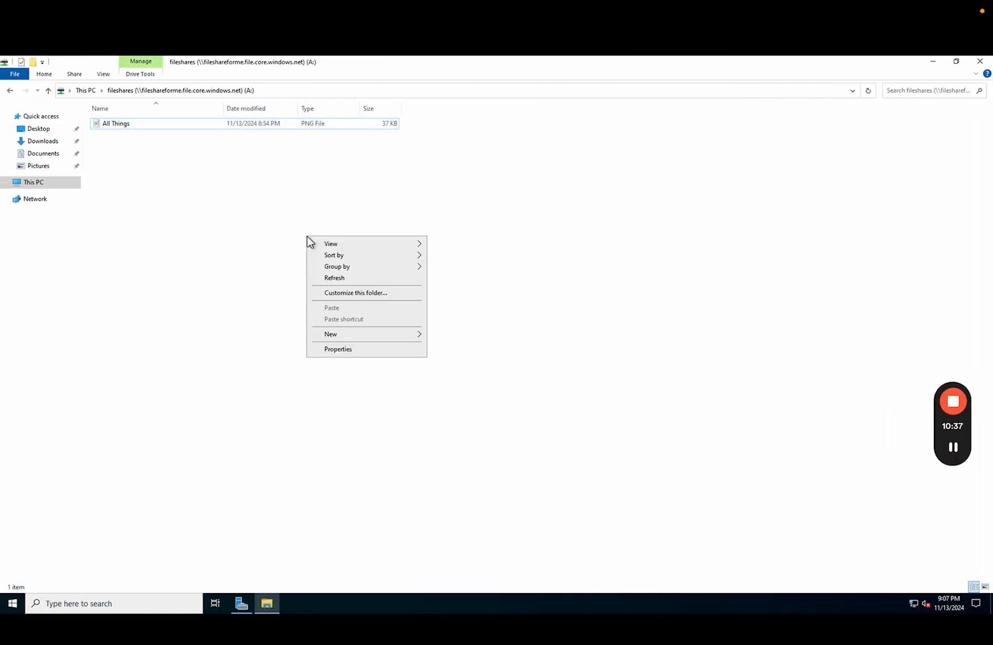
{"action": "mouse_move", "coordinate": [346, 336]}
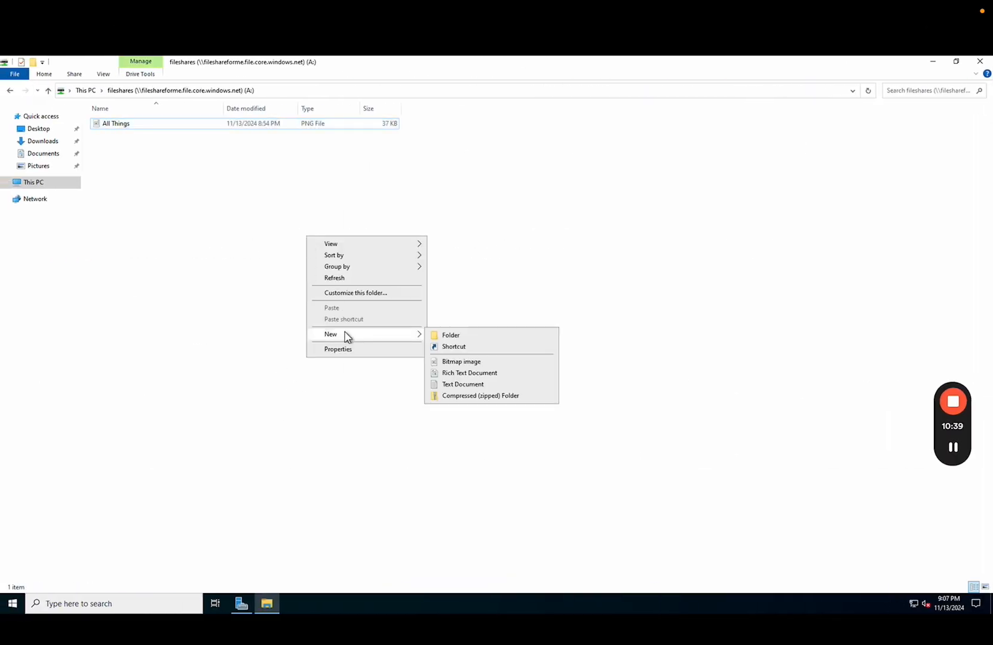
{"action": "double_click", "coordinate": [215, 126]}
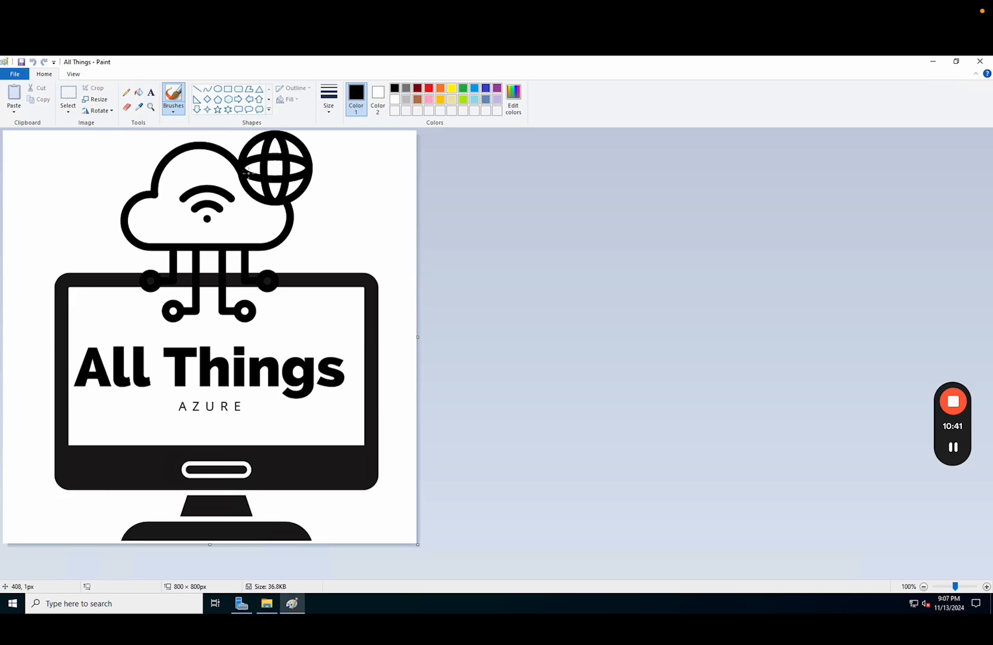
Draw a large right triangle over the logo and a rectangle around the cloud, then close Paint.
{"action": "left_click", "coordinate": [197, 101]}
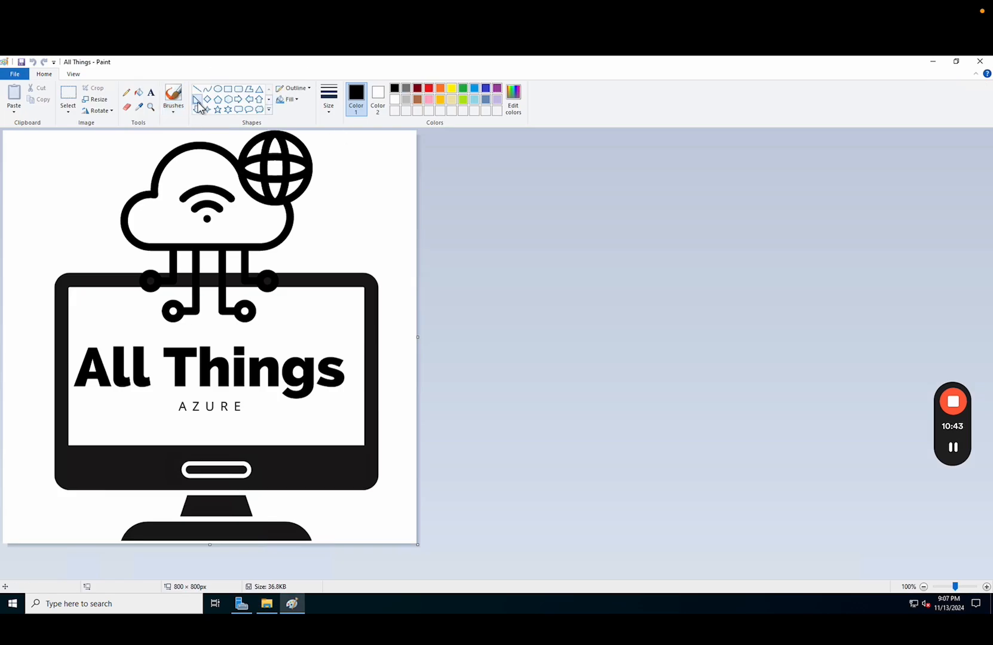
{"action": "left_click_drag", "start_coordinate": [17, 152], "coordinate": [408, 529]}
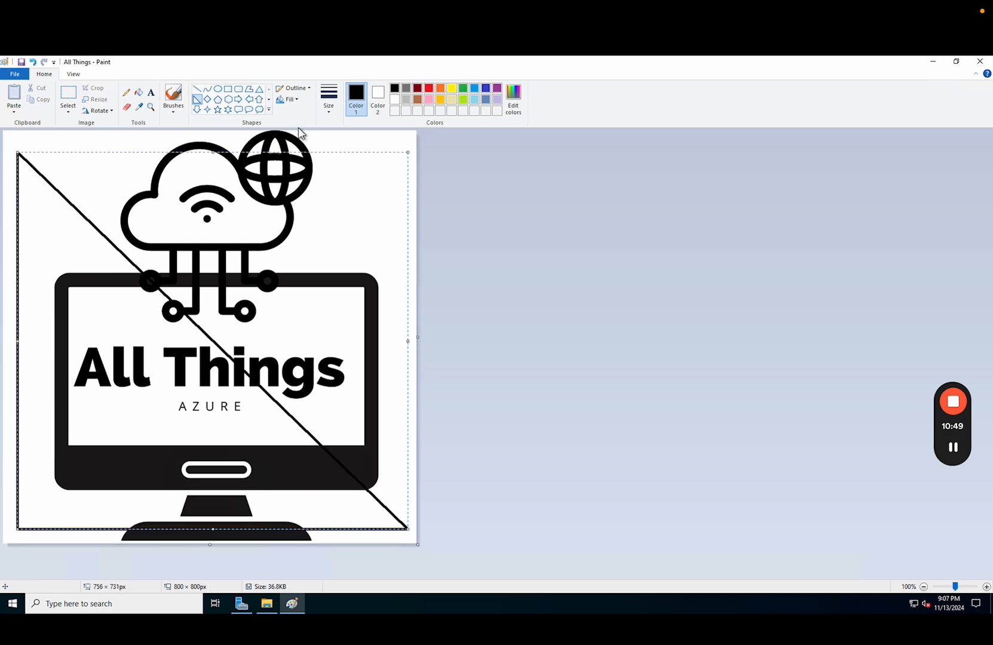
{"action": "left_click", "coordinate": [228, 89]}
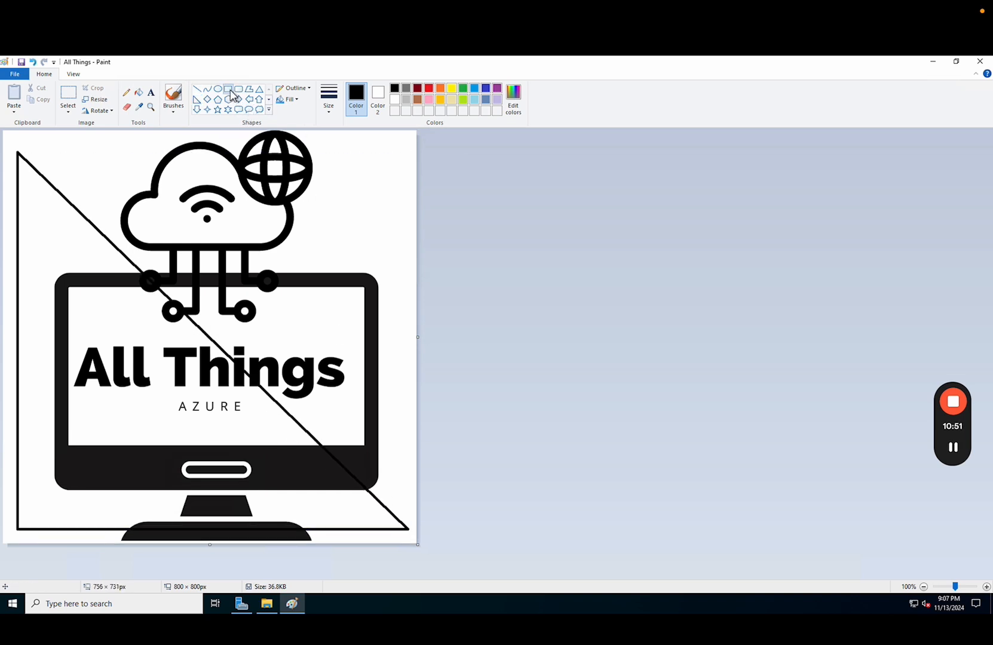
{"action": "left_click_drag", "start_coordinate": [53, 273], "coordinate": [391, 132]}
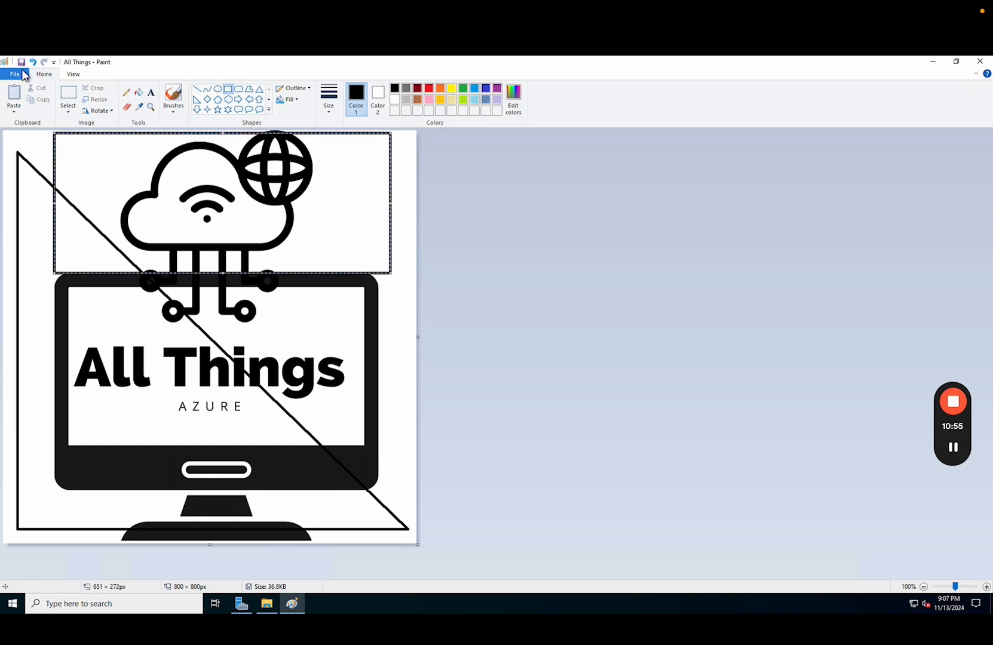
{"action": "left_click", "coordinate": [436, 242]}
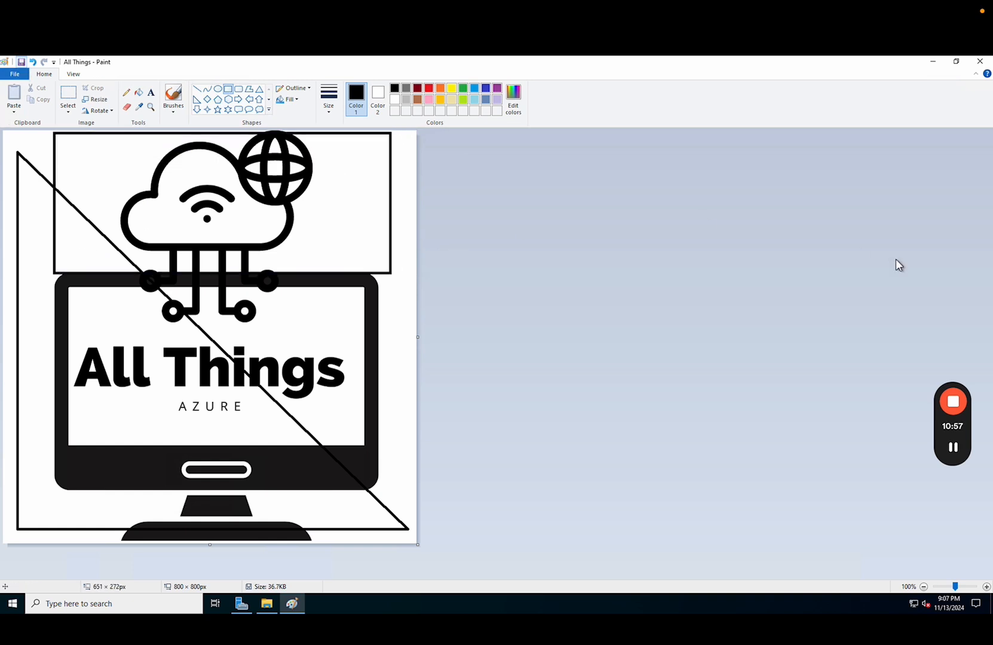
{"action": "left_click", "coordinate": [980, 61]}
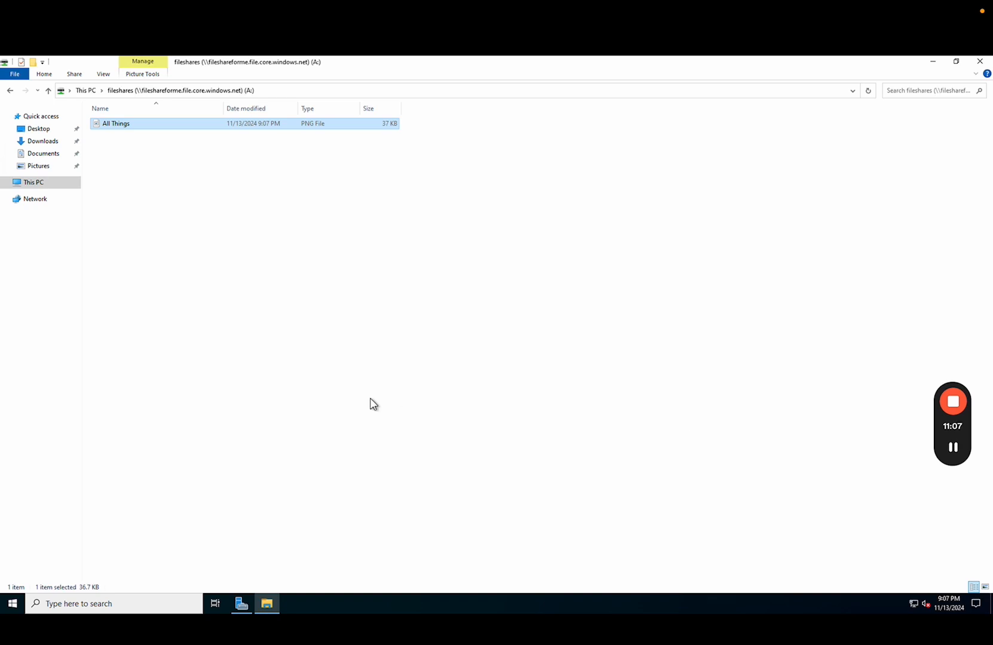
{"action": "key", "text": "ctrl+Right"}
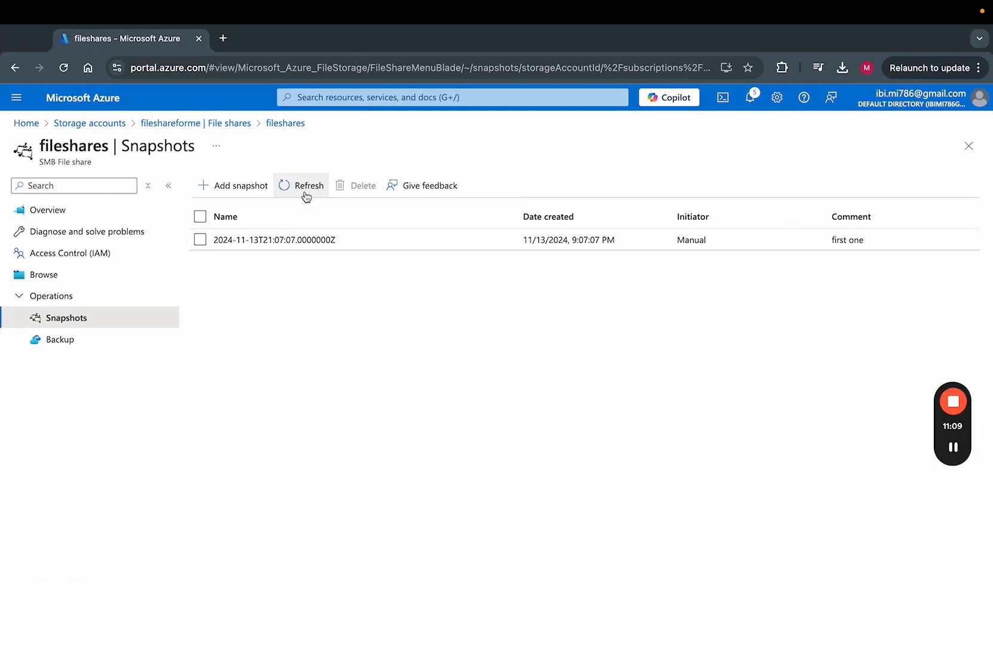
Add a snapshot, changing the comment from 'first one' to 'second one'.
{"action": "left_click", "coordinate": [256, 186]}
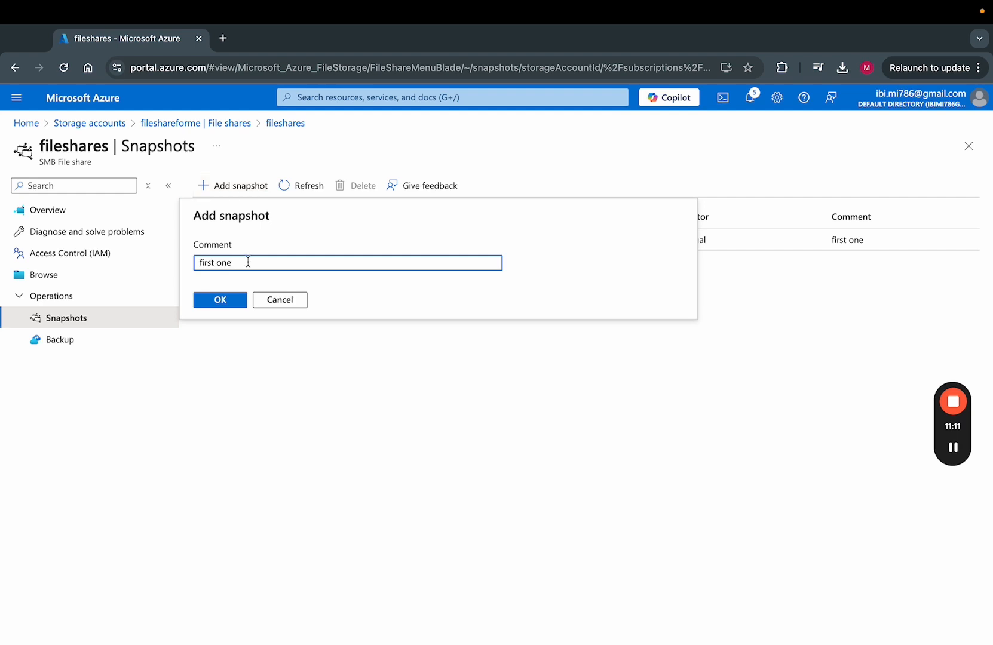
{"action": "double_click", "coordinate": [214, 263]}
{"action": "type", "text": "second"}
{"action": "left_click", "coordinate": [215, 300]}
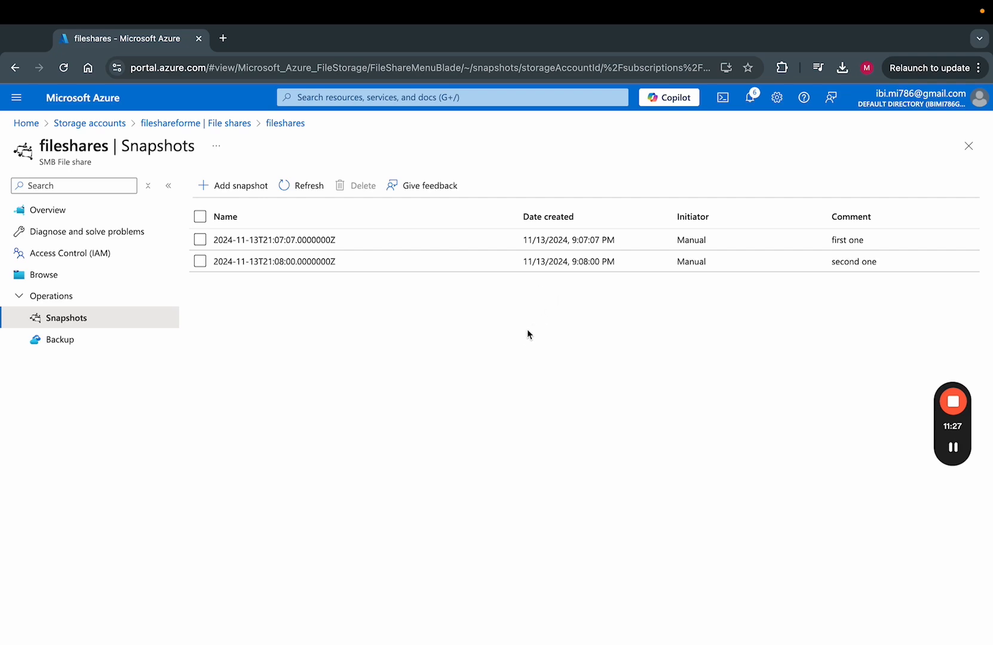
Open the edited All Things image in Paint on the VM, then close it.
{"action": "key", "text": "ctrl+Left"}
{"action": "left_click", "coordinate": [524, 334]}
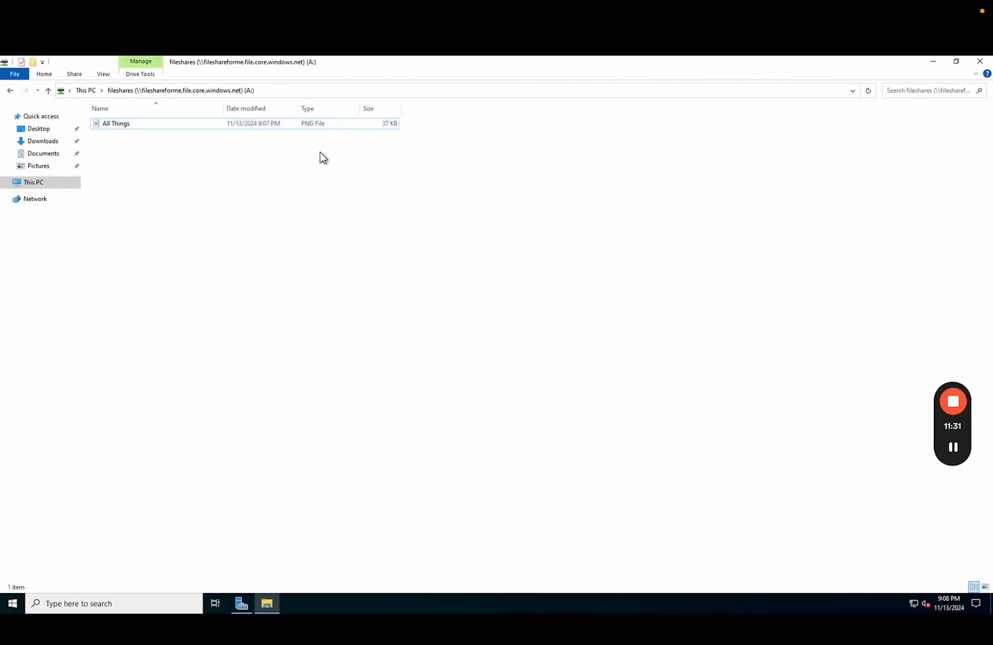
{"action": "double_click", "coordinate": [278, 126]}
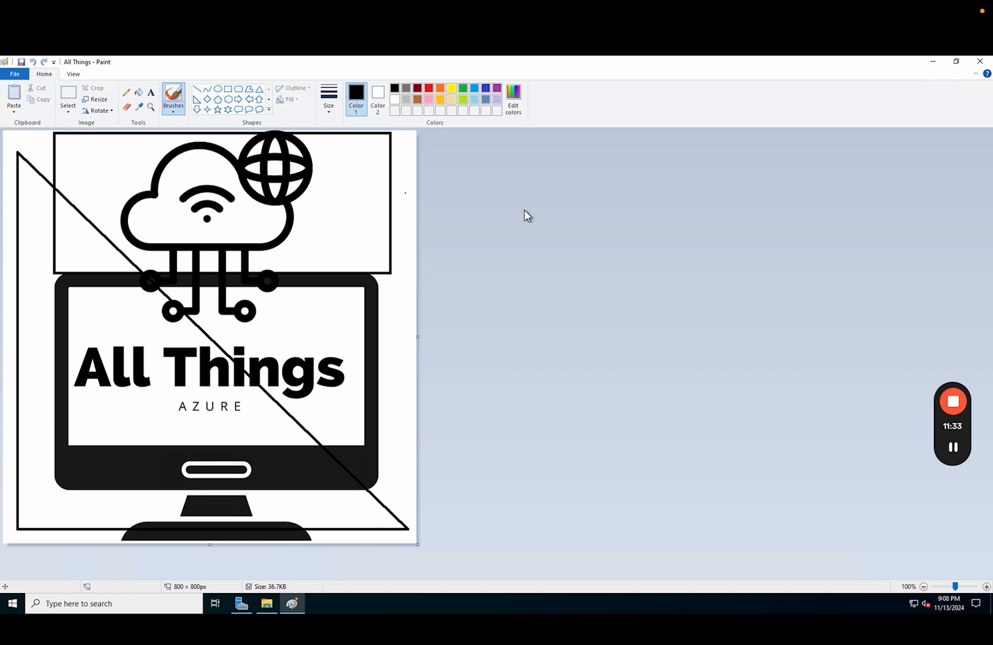
{"action": "left_click", "coordinate": [980, 61]}
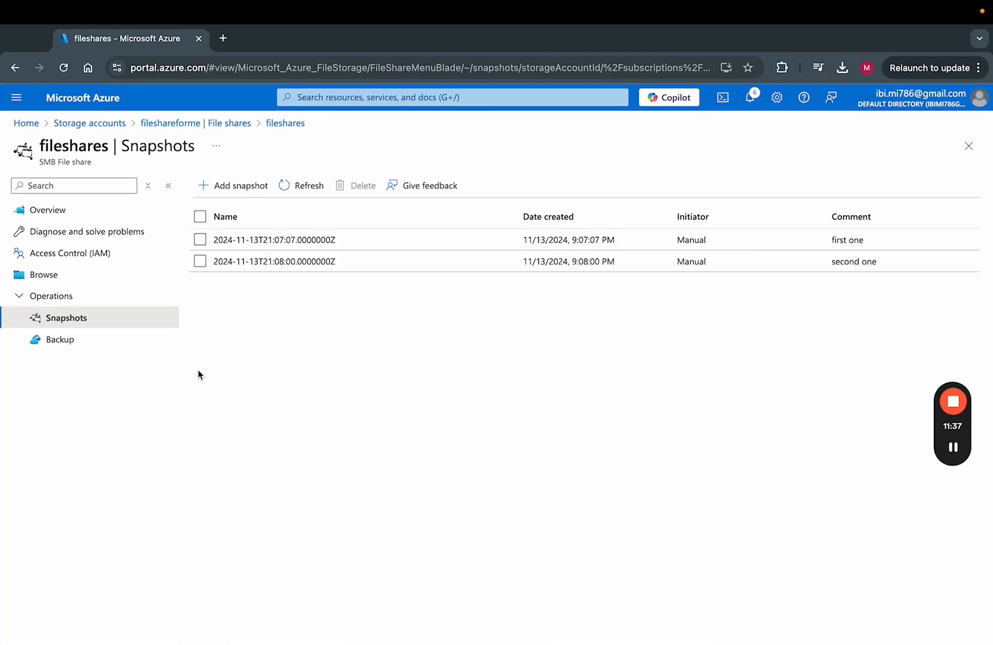
Restore All Things.png from the 21:07:07 snapshot using 'Overwrite original file'.
{"action": "left_click", "coordinate": [377, 242]}
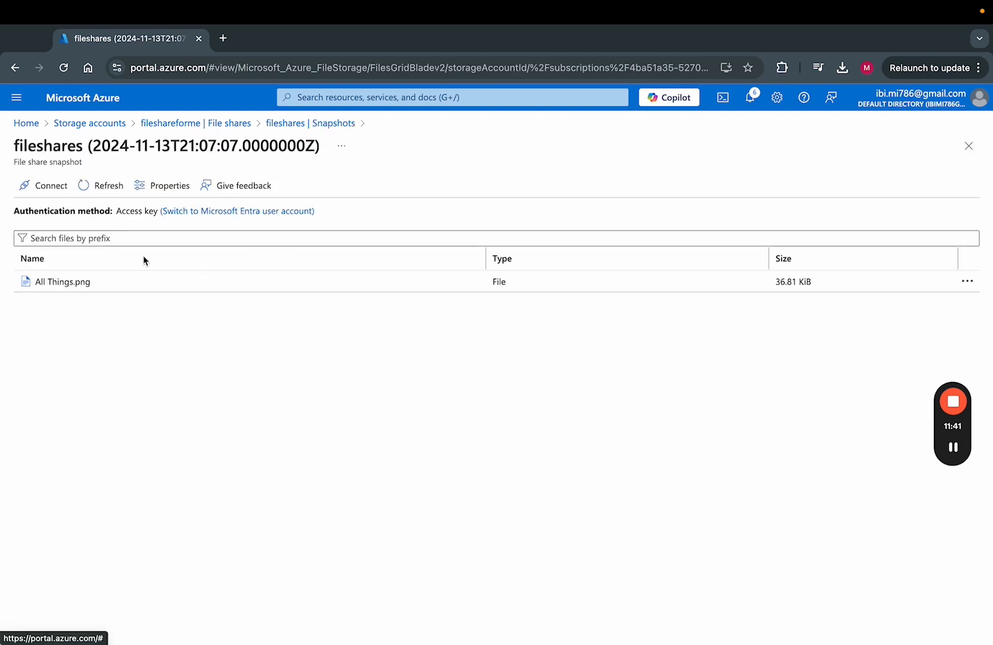
{"action": "left_click", "coordinate": [127, 283]}
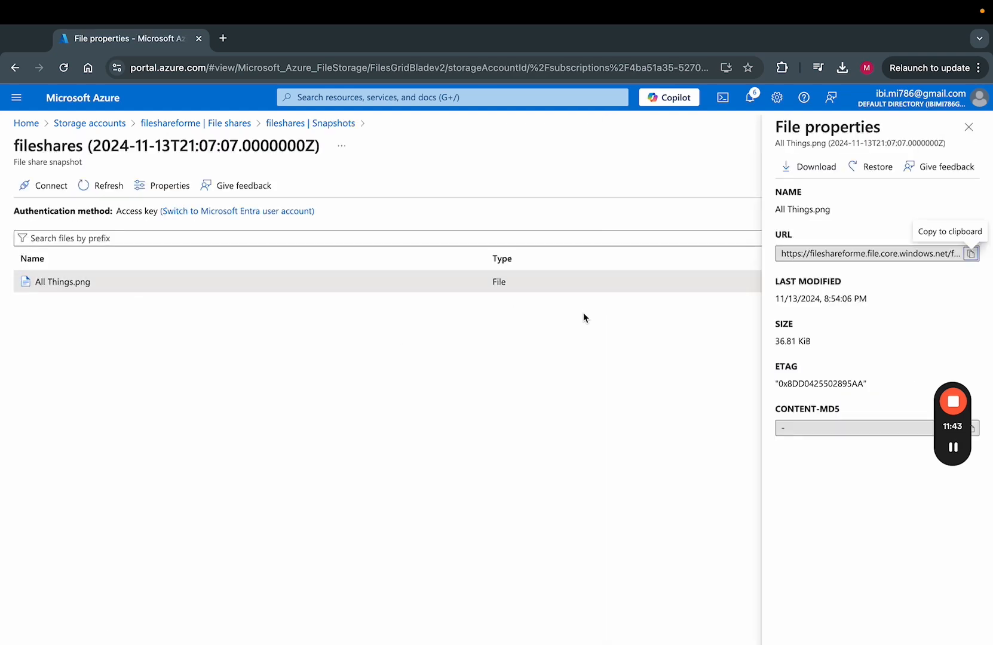
{"action": "left_click", "coordinate": [864, 182]}
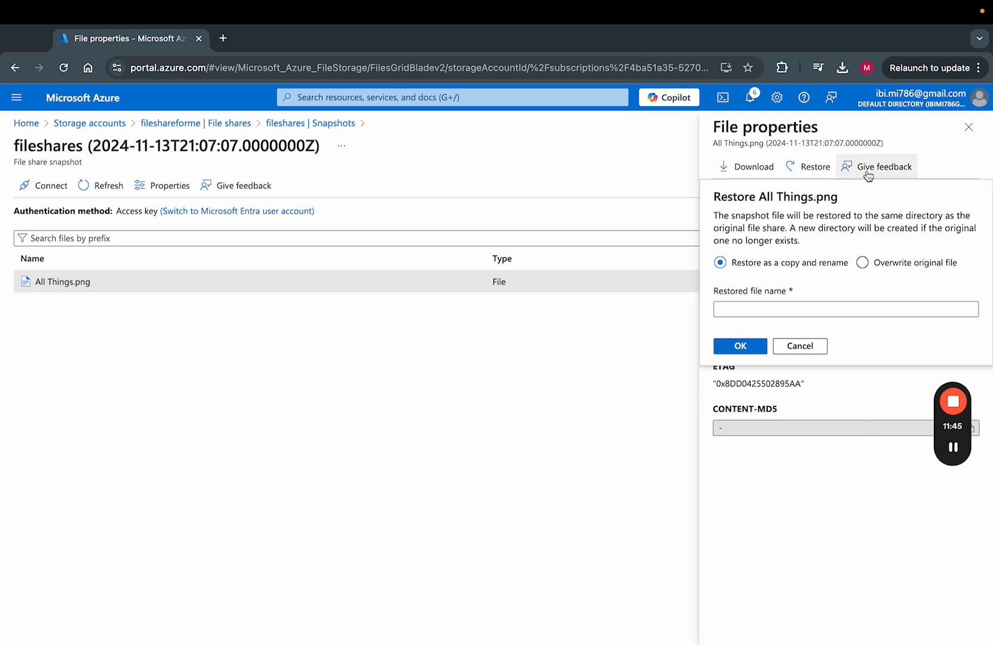
{"action": "left_click", "coordinate": [748, 306]}
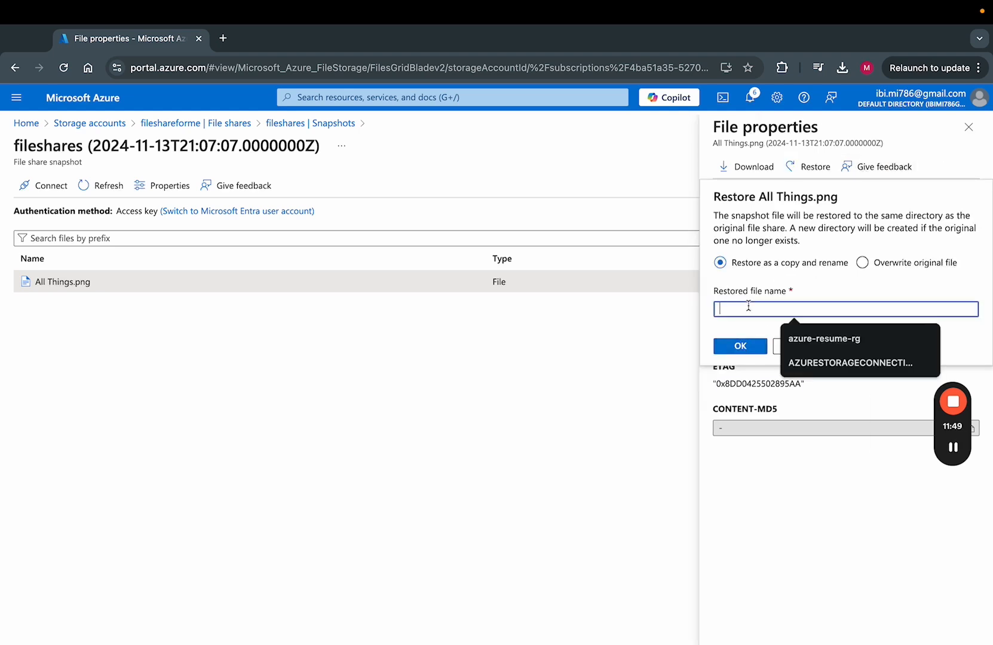
{"action": "type", "text": "All Thing.png"}
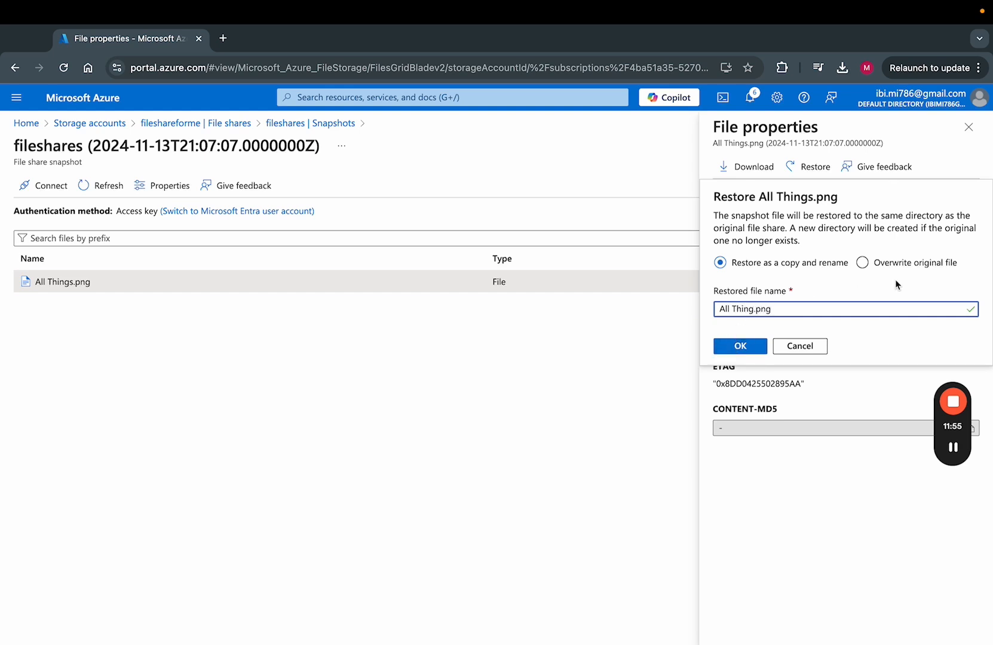
{"action": "left_click", "coordinate": [864, 263]}
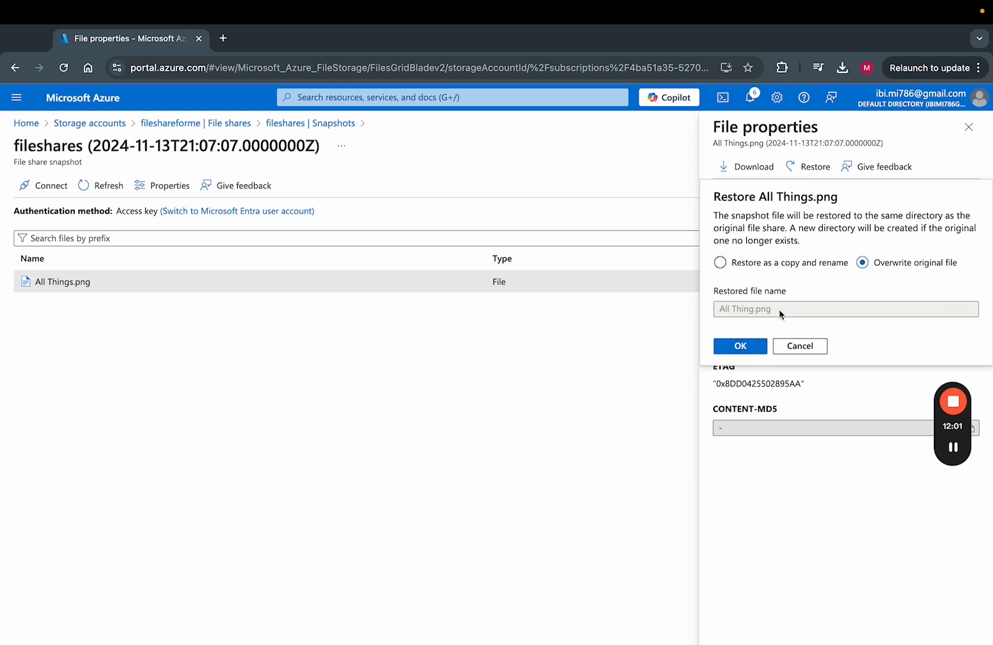
{"action": "left_click", "coordinate": [739, 346]}
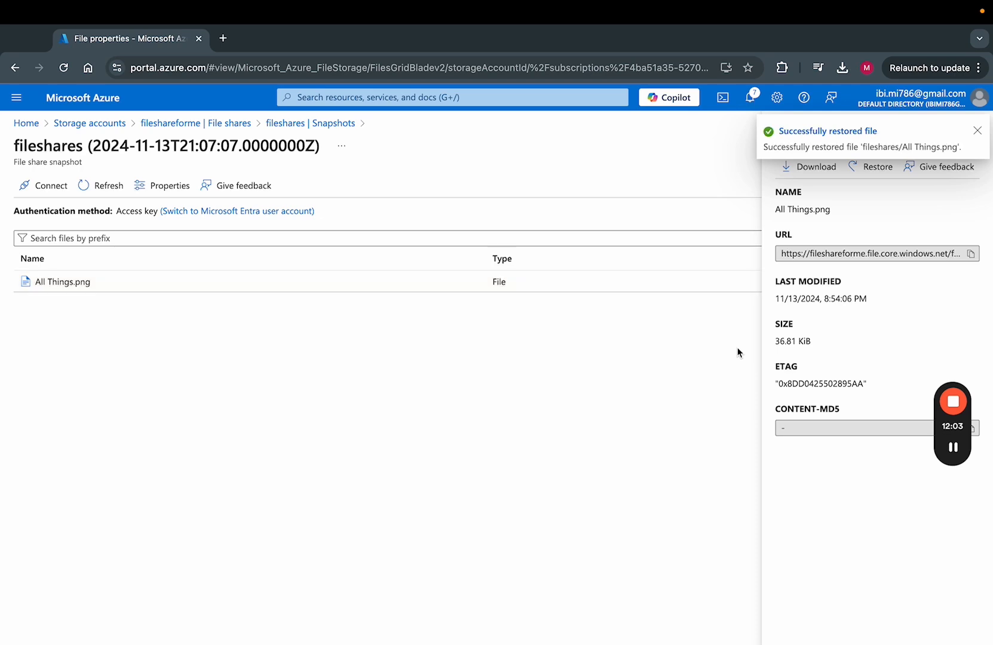
{"action": "key", "text": "ctrl+Left"}
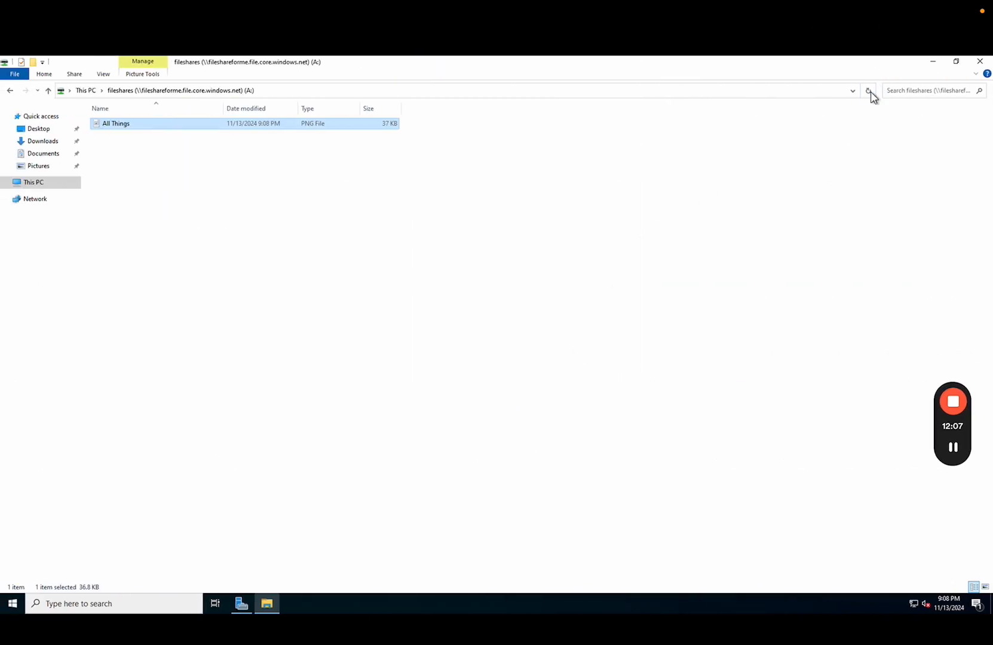
Open the restored All Things image in Paint to confirm the drawn shapes are gone.
{"action": "double_click", "coordinate": [289, 128]}
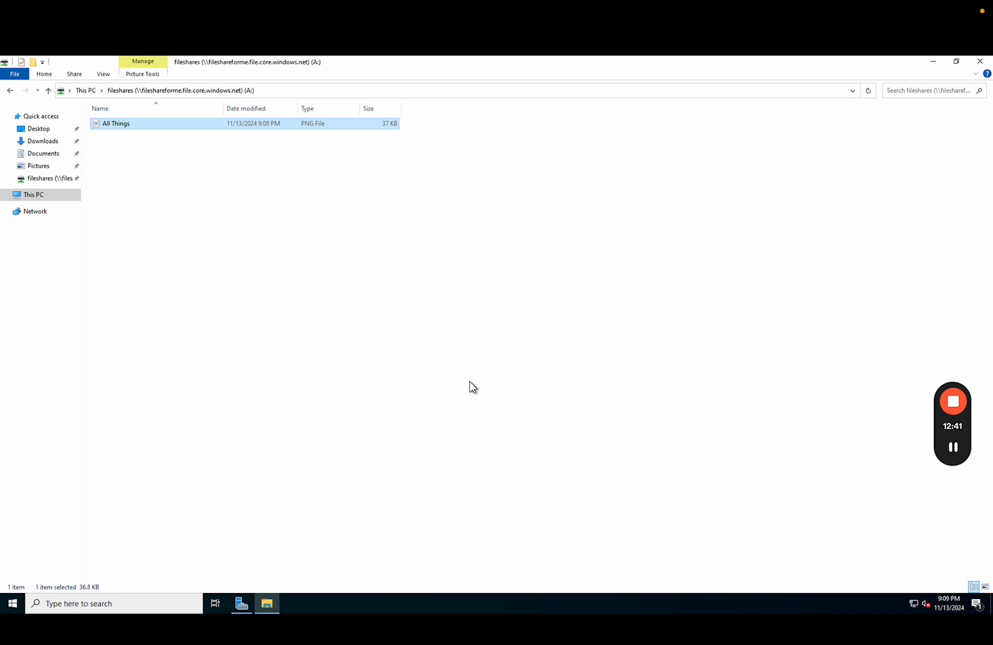
{"action": "left_click", "coordinate": [472, 387]}
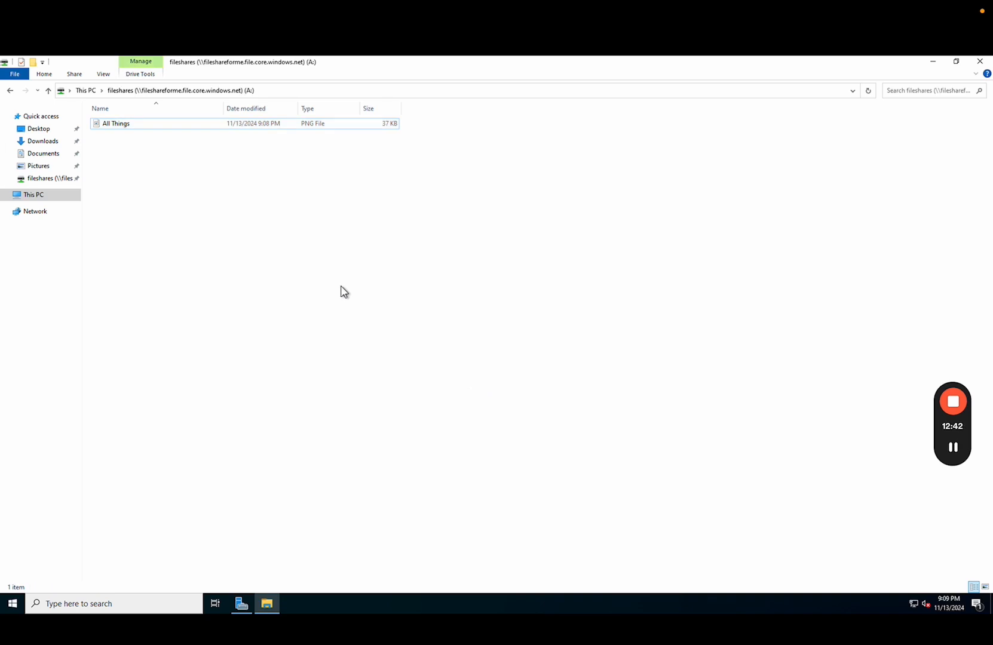
{"action": "right_click", "coordinate": [330, 128]}
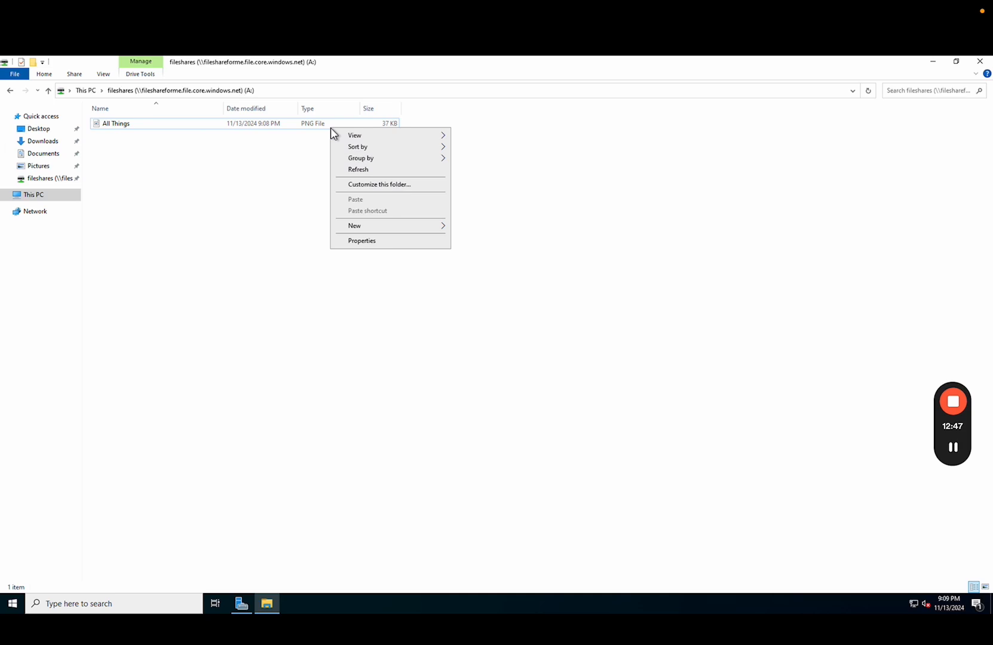
{"action": "left_click", "coordinate": [270, 126]}
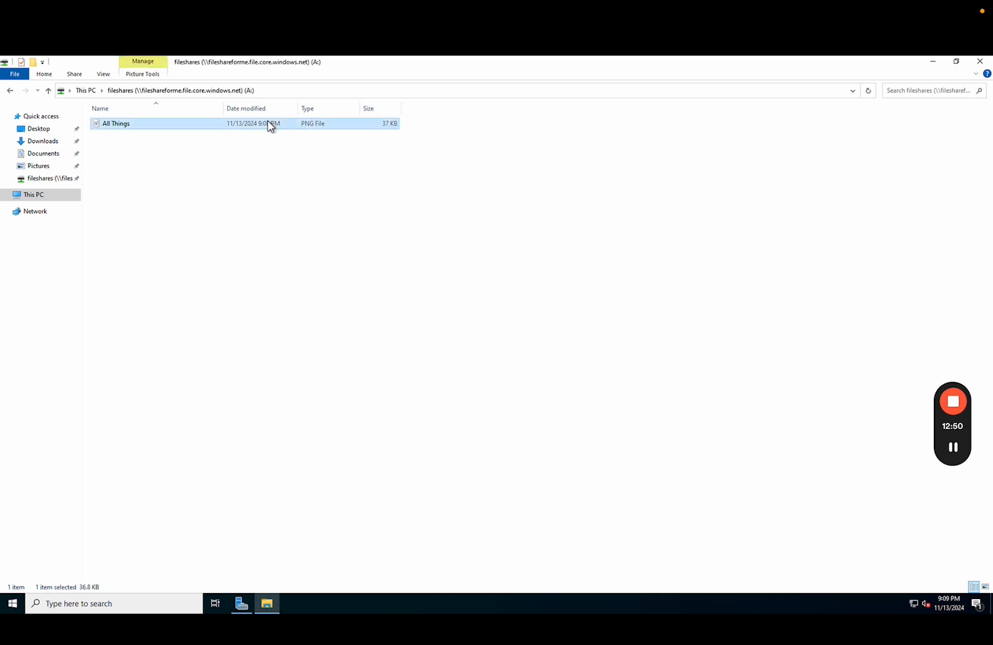
{"action": "right_click", "coordinate": [151, 128]}
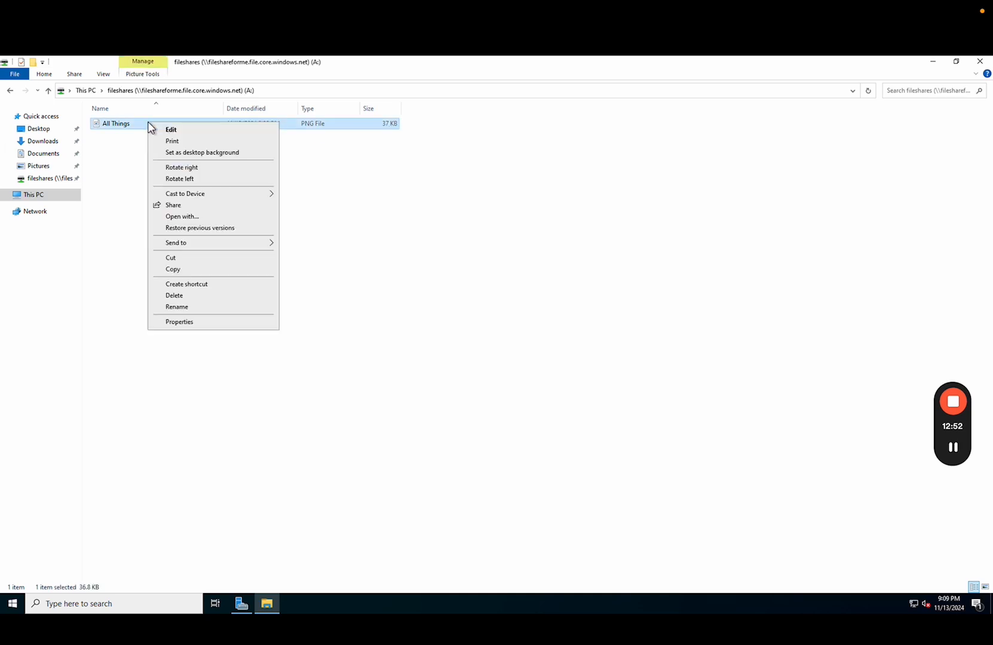
{"action": "left_click", "coordinate": [217, 230]}
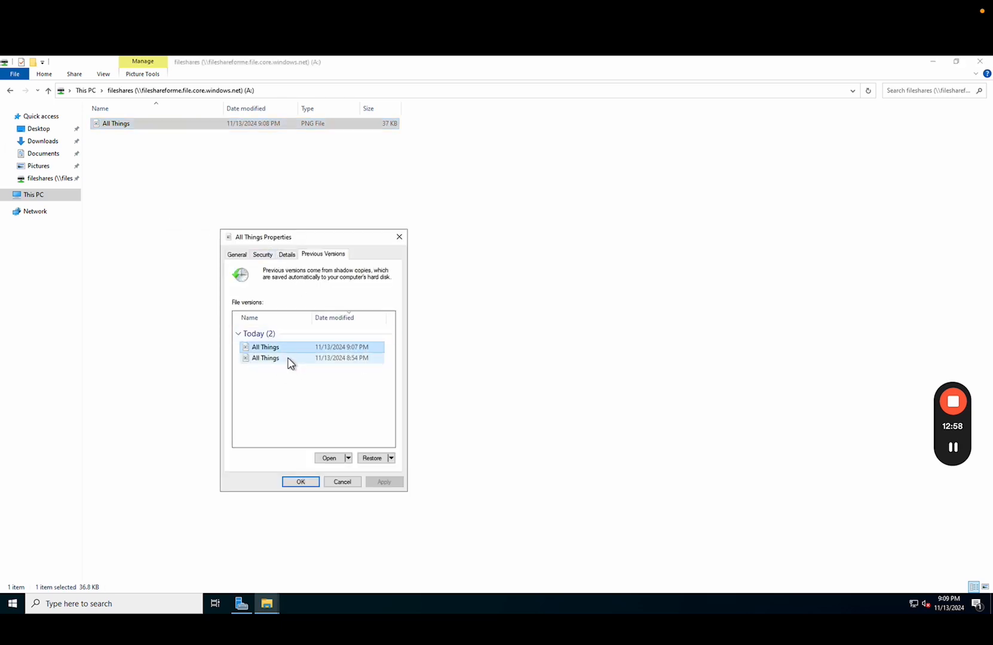
{"action": "double_click", "coordinate": [290, 360]}
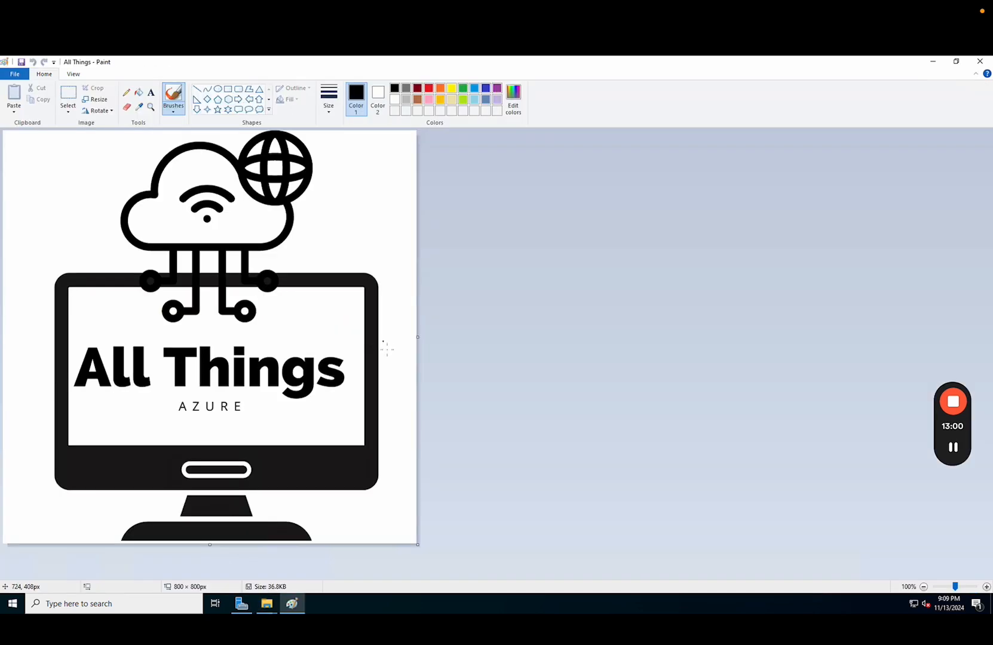
{"action": "left_click", "coordinate": [980, 61]}
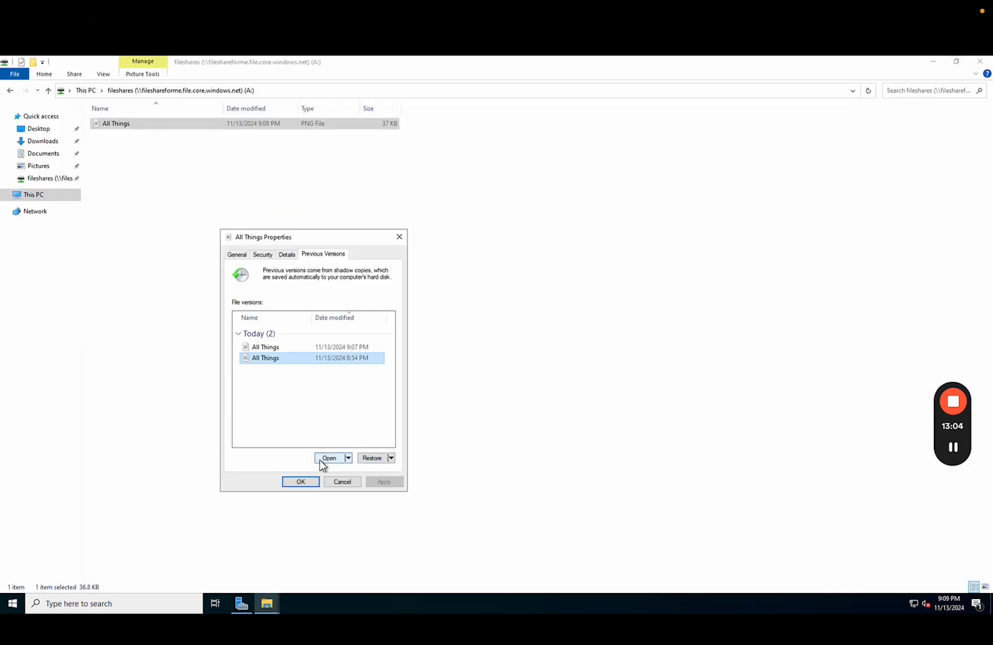
{"action": "left_click", "coordinate": [400, 240]}
{"action": "mouse_move", "coordinate": [987, 399]}
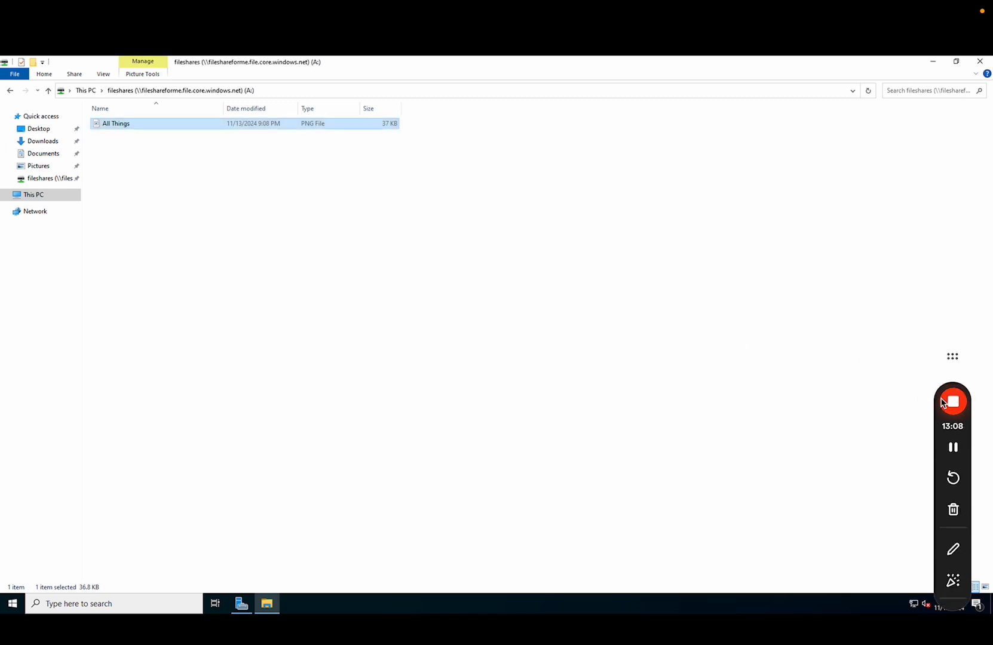